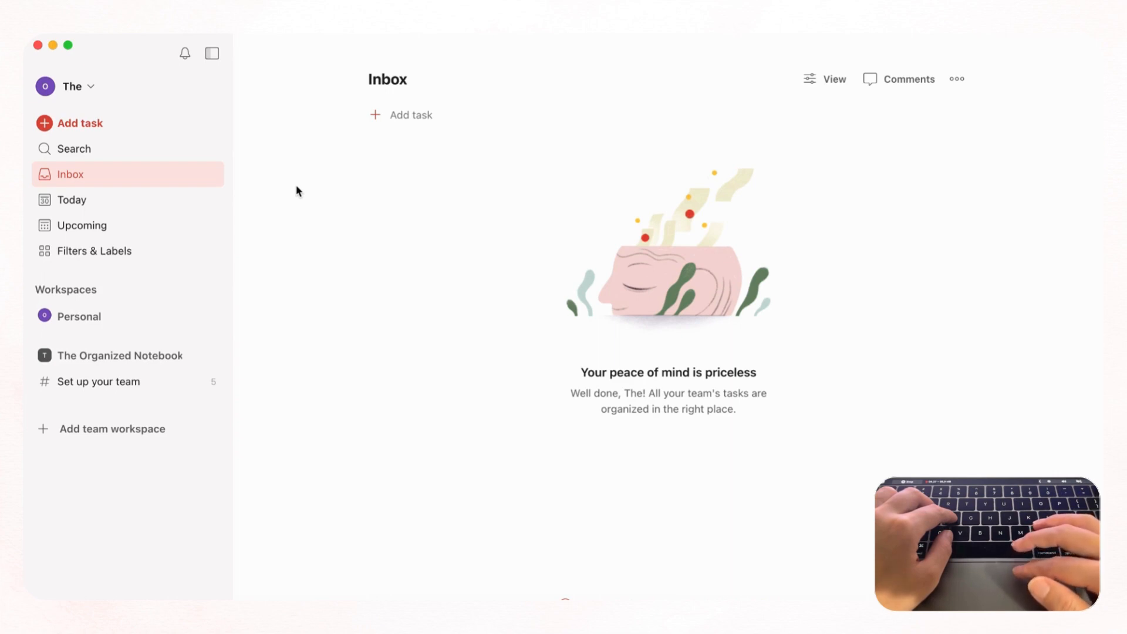
Review the account's General settings and the available themes in Settings, leaving them as they are
{"action": "left_click", "coordinate": [85, 89]}
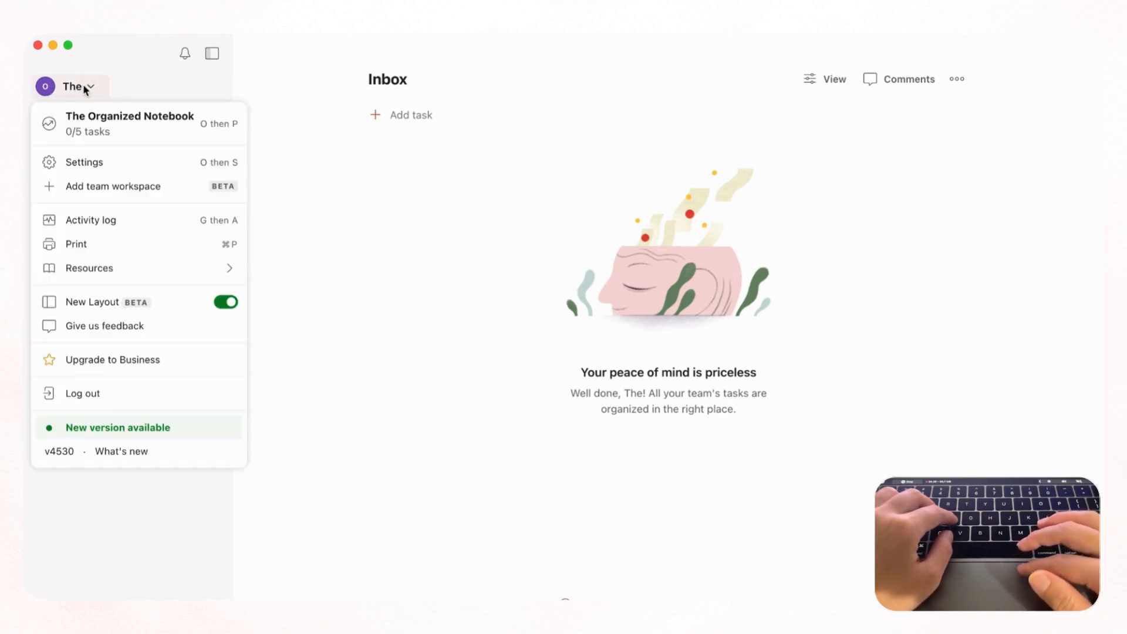
{"action": "left_click", "coordinate": [134, 165]}
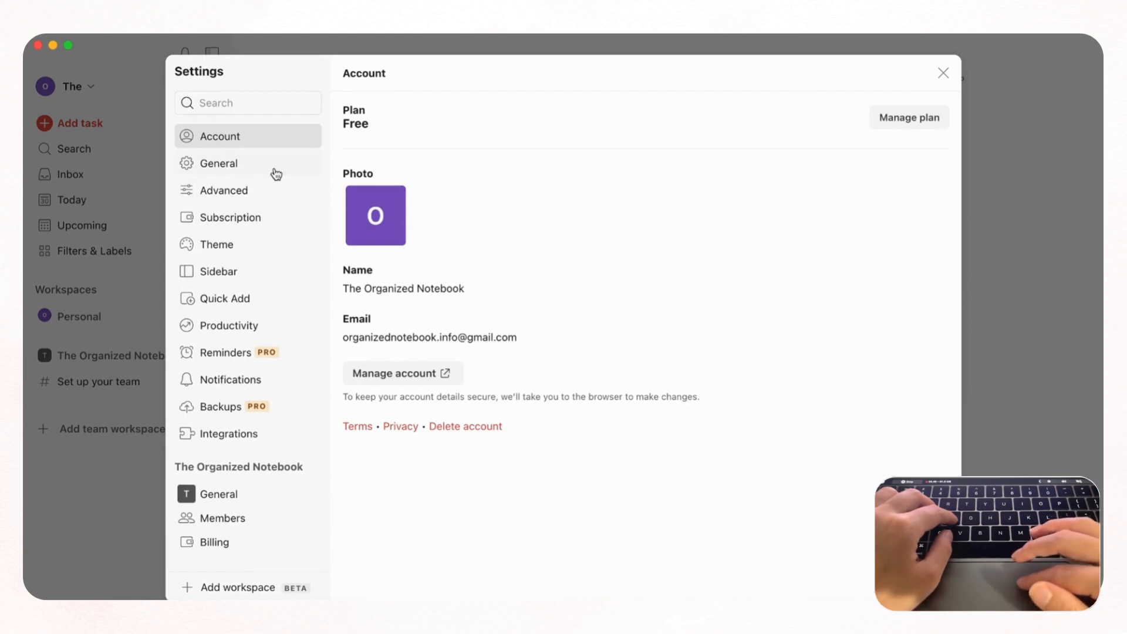
{"action": "left_click", "coordinate": [238, 167]}
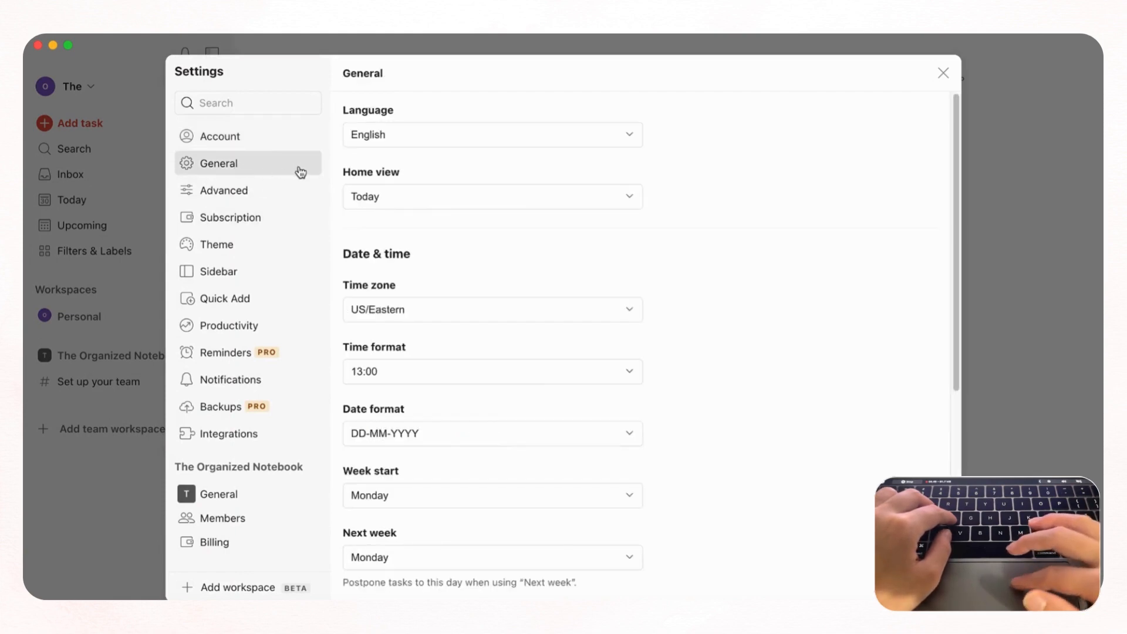
{"action": "scroll", "coordinate": [532, 238], "scroll_direction": "down", "scroll_amount": 1}
{"action": "scroll", "coordinate": [531, 241], "scroll_direction": "up", "scroll_amount": 1}
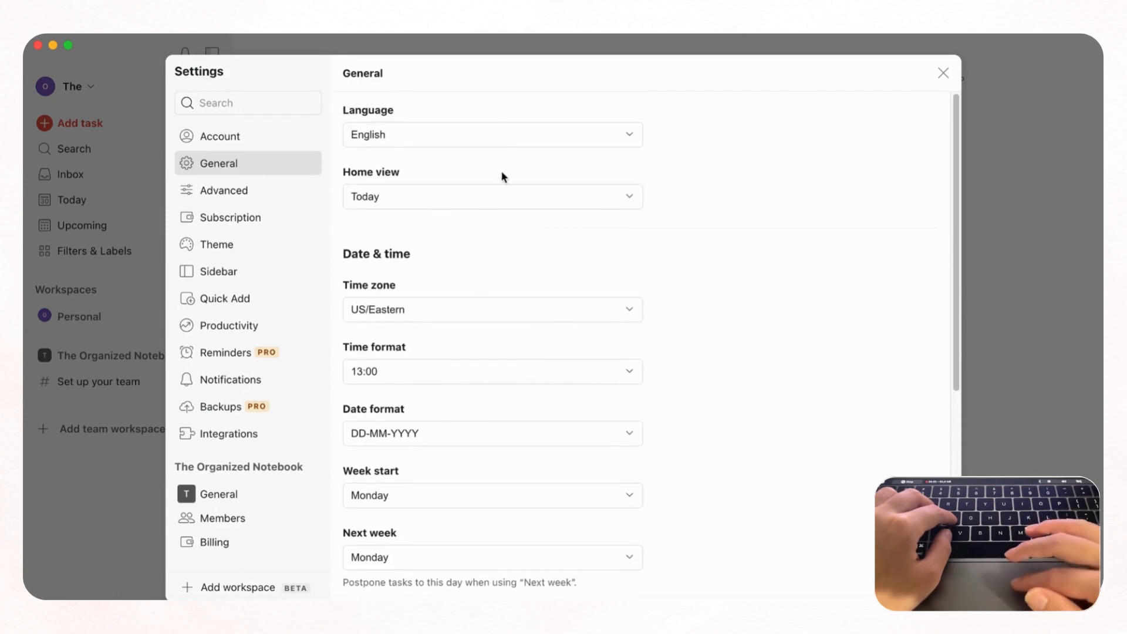
{"action": "scroll", "coordinate": [499, 206], "scroll_direction": "down", "scroll_amount": 10}
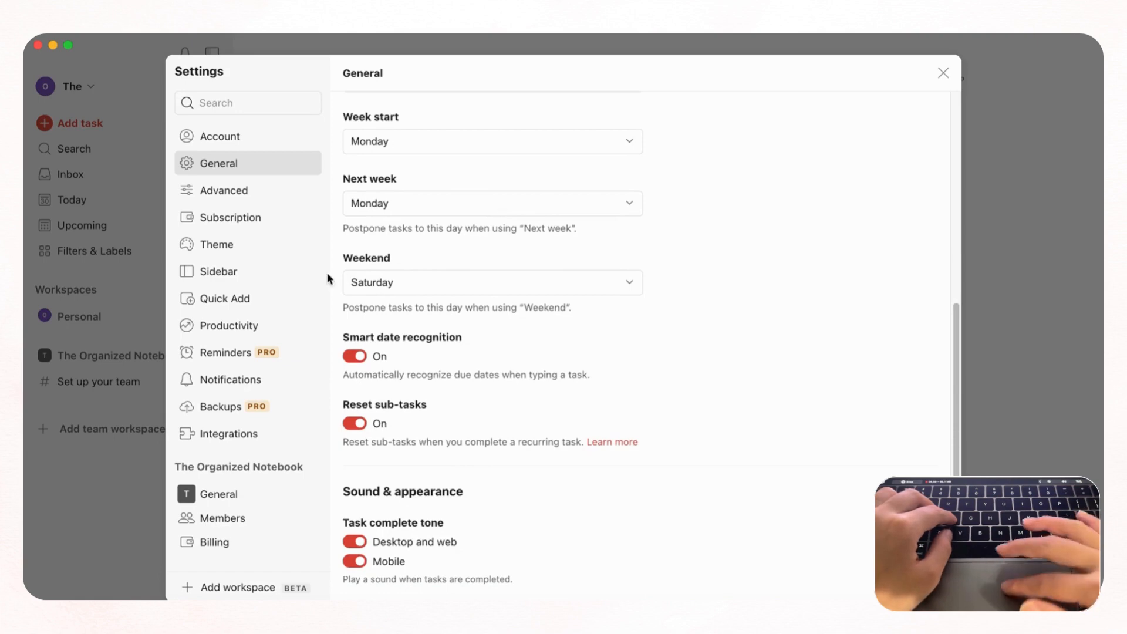
{"action": "left_click", "coordinate": [263, 256]}
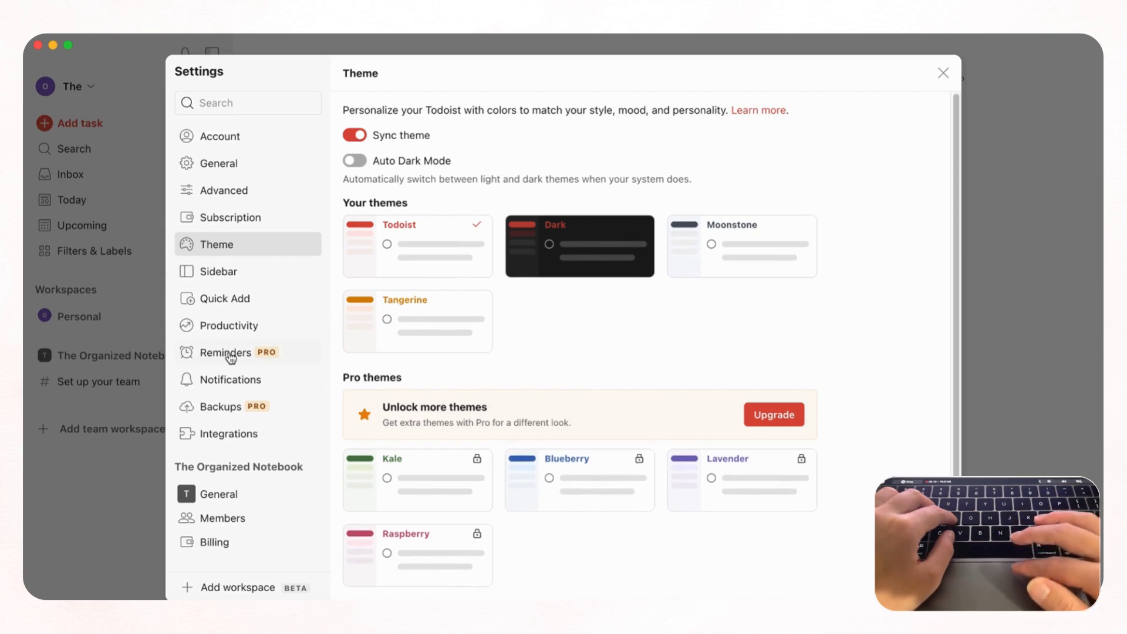
{"action": "left_click", "coordinate": [1029, 246]}
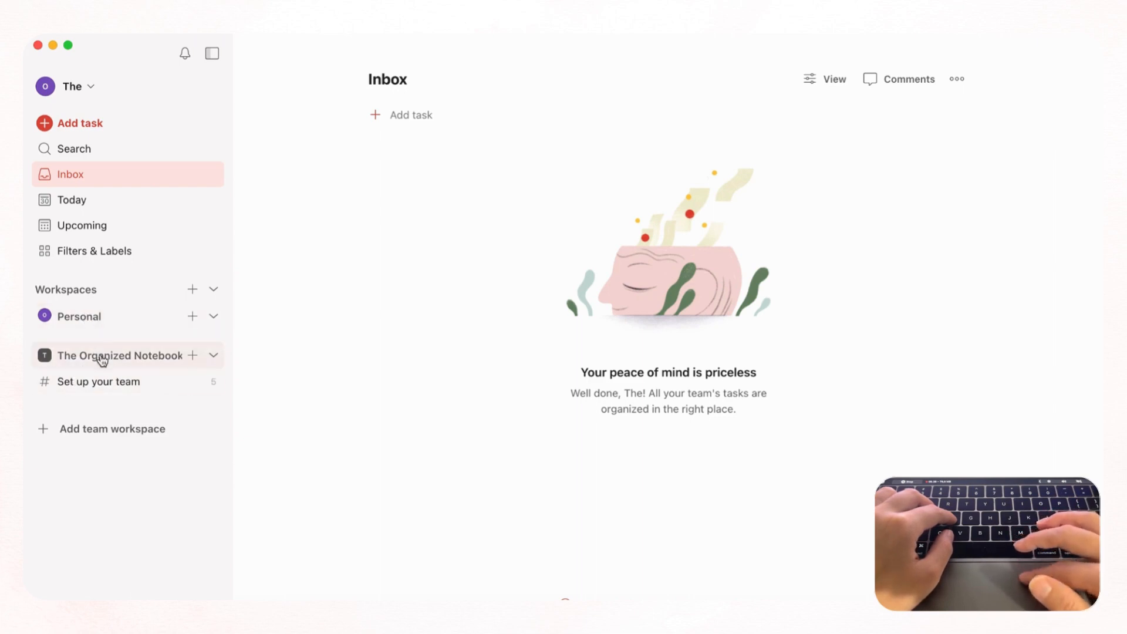
Look over the Personal workspace and its settings, and the The Organized Notebook team workspace
{"action": "left_click", "coordinate": [80, 320]}
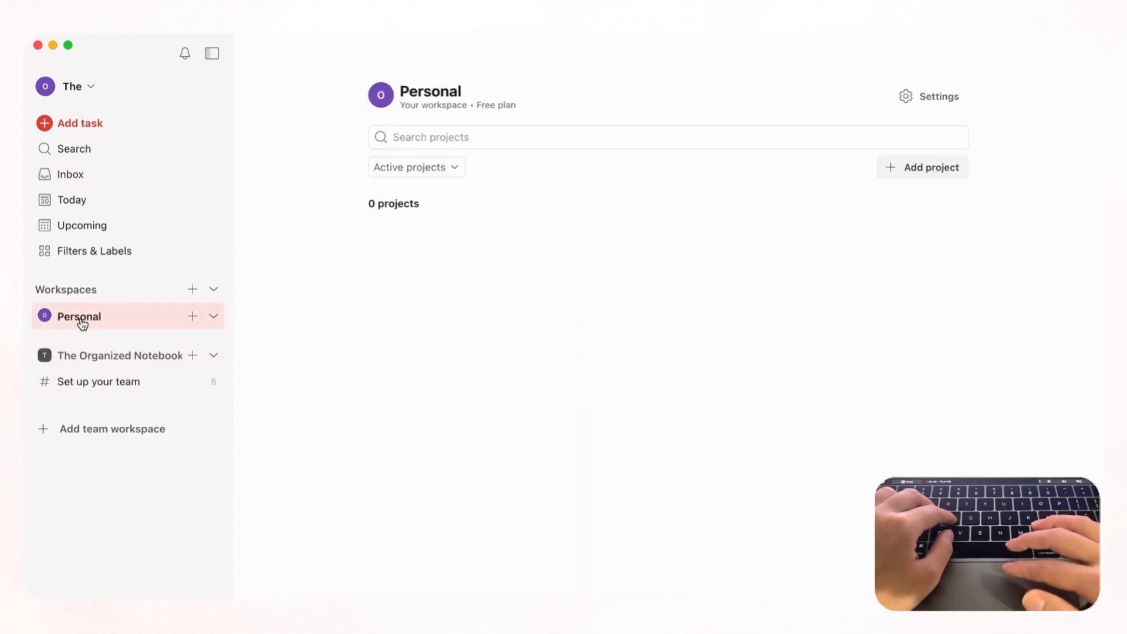
{"action": "left_click", "coordinate": [910, 101]}
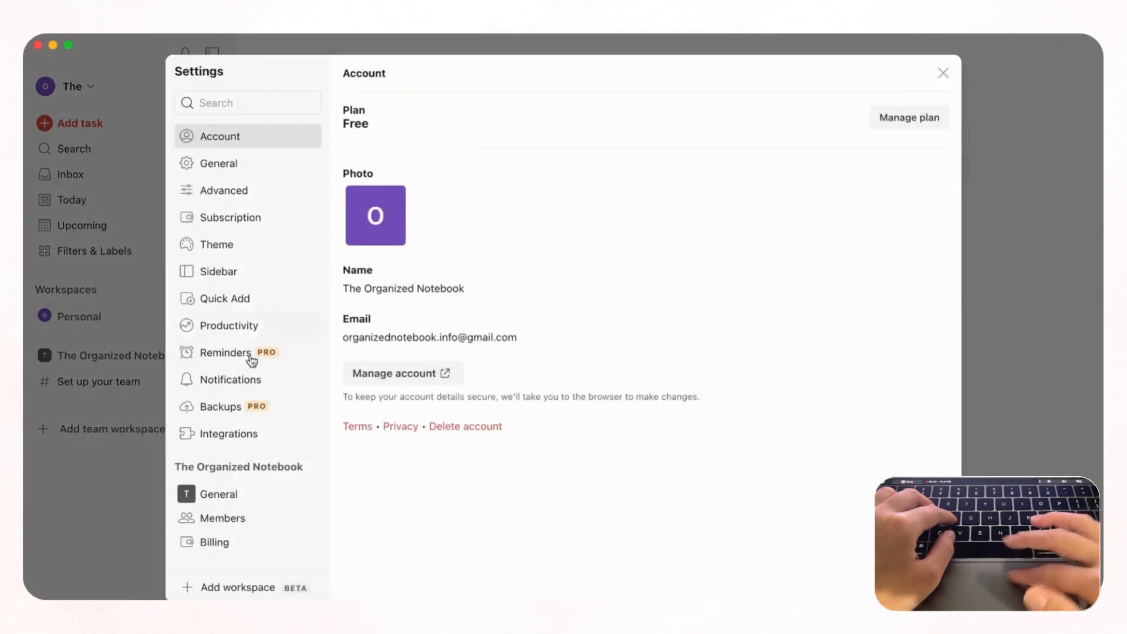
{"action": "left_click", "coordinate": [1020, 256]}
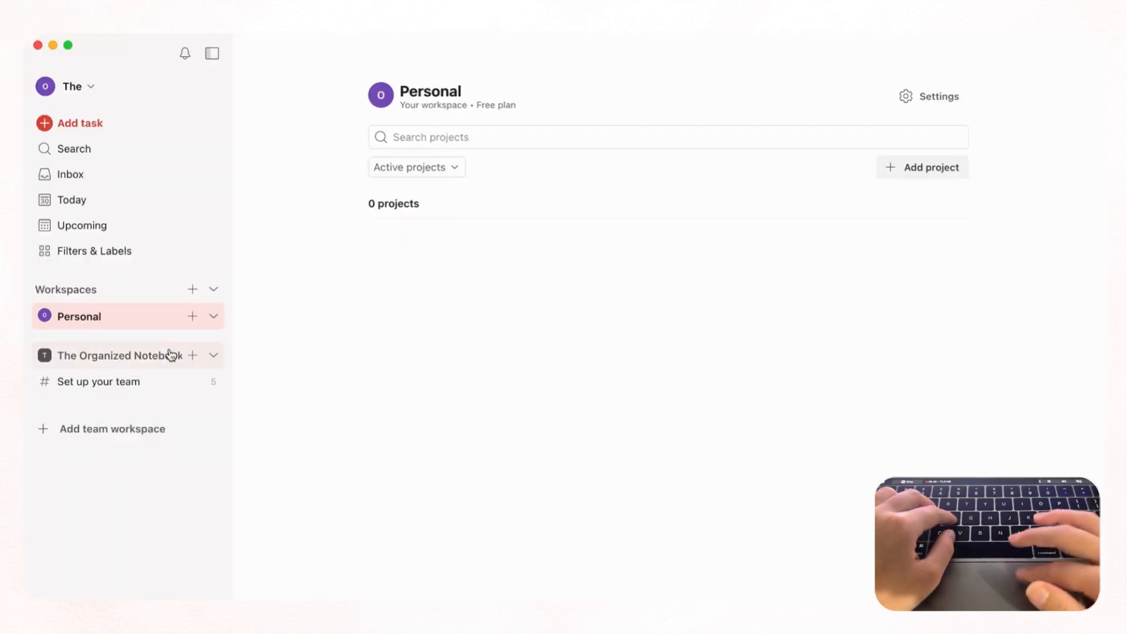
{"action": "left_click", "coordinate": [117, 359]}
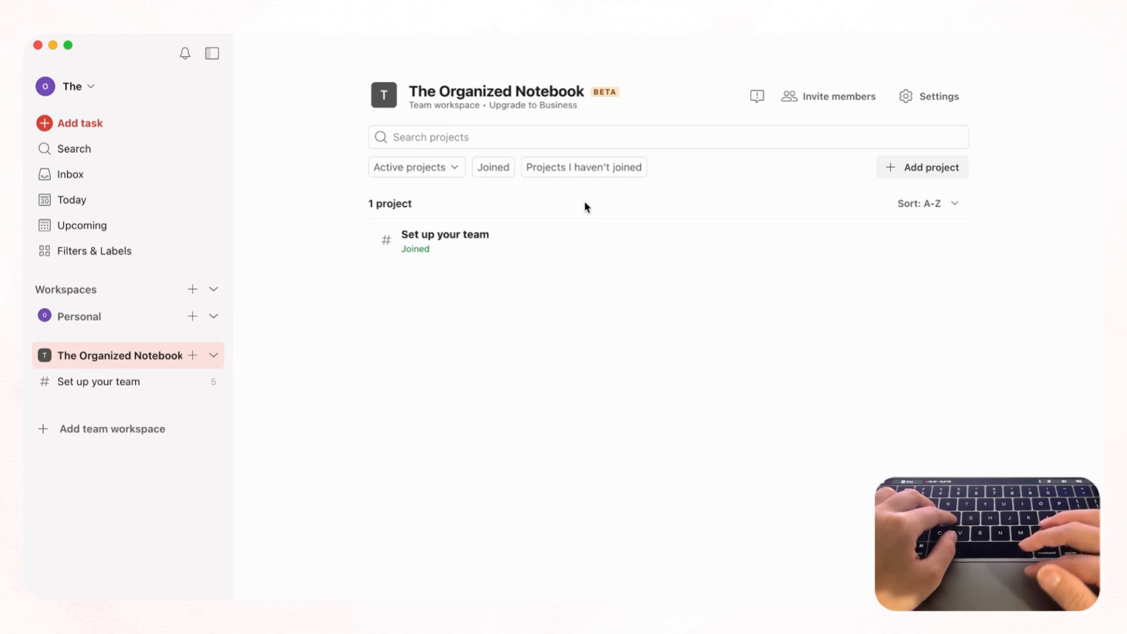
Create a project named "Daily Dashboard" in the Personal workspace
{"action": "left_click", "coordinate": [104, 317]}
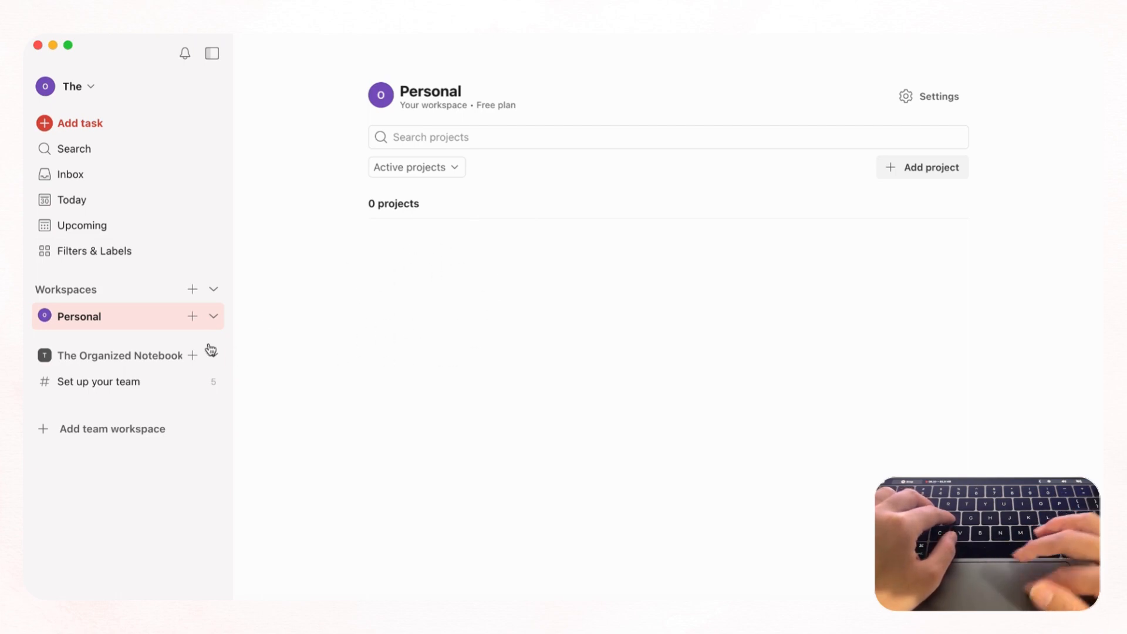
{"action": "left_click", "coordinate": [194, 317]}
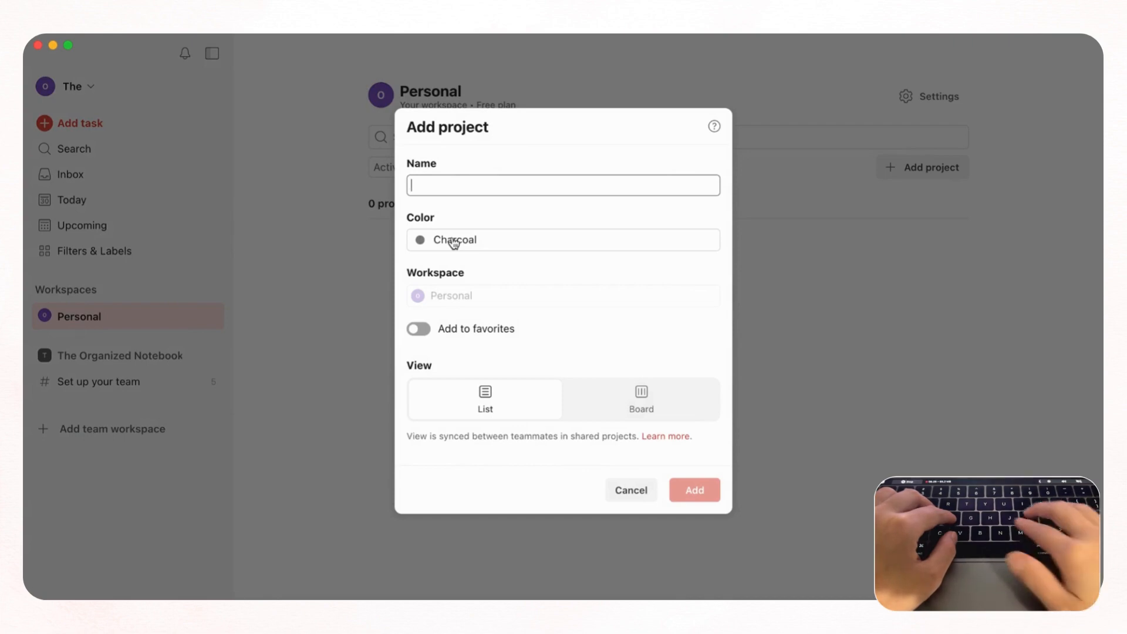
{"action": "type", "text": "Daily Dashboard"}
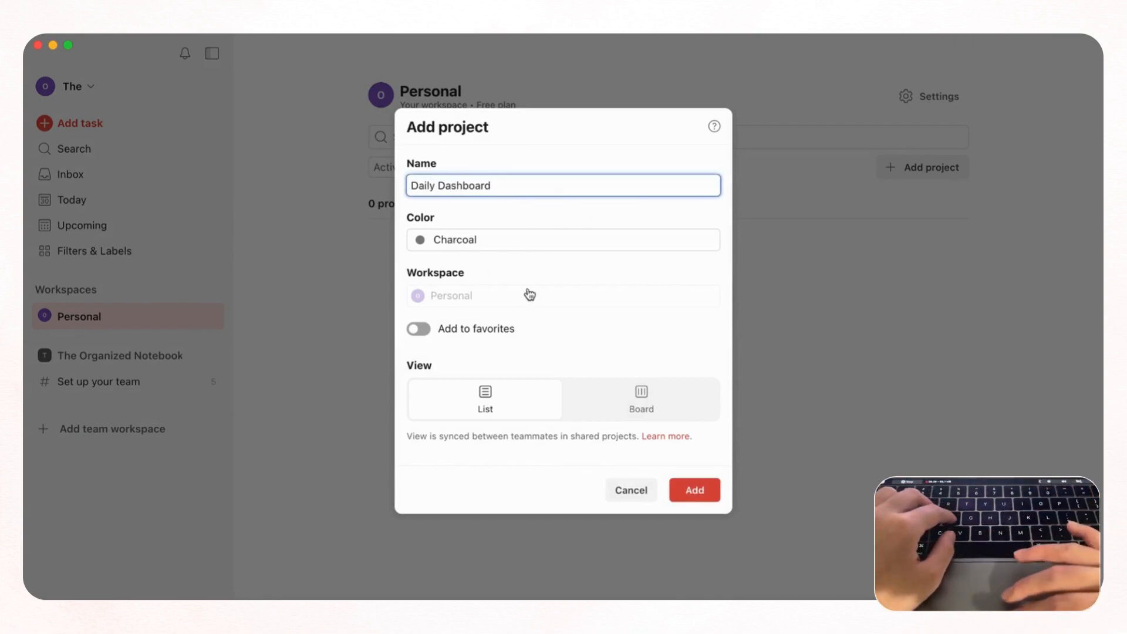
{"action": "left_click", "coordinate": [694, 490]}
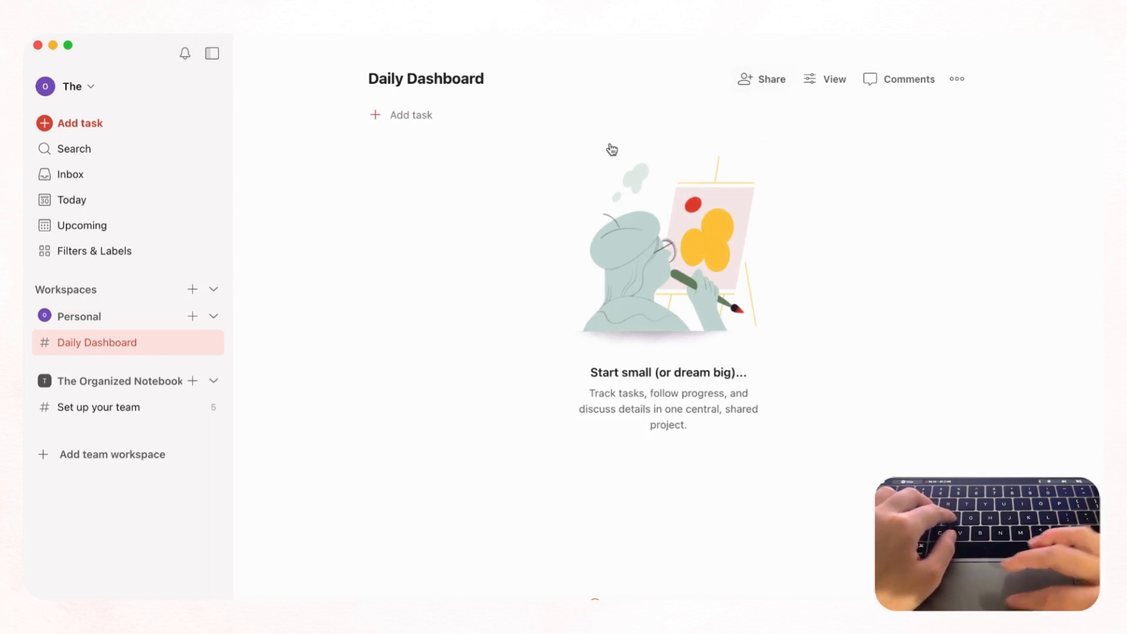
Look at the sharing and view options of the Daily Dashboard project
{"action": "left_click", "coordinate": [766, 85]}
{"action": "left_click", "coordinate": [715, 124]}
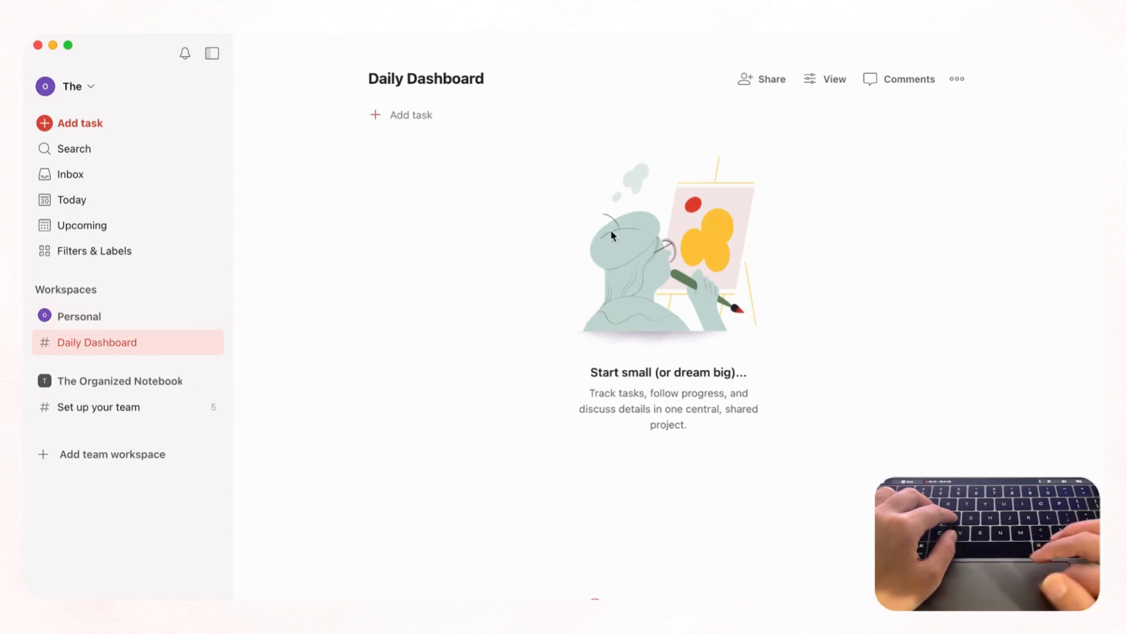
{"action": "mouse_move", "coordinate": [775, 148]}
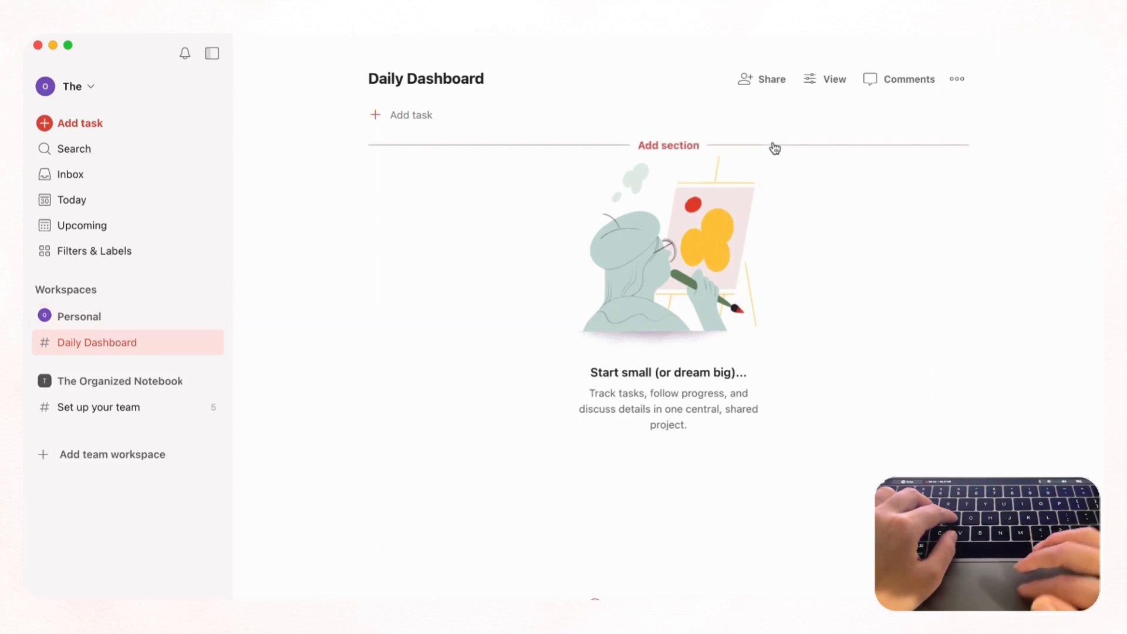
{"action": "left_click", "coordinate": [833, 81]}
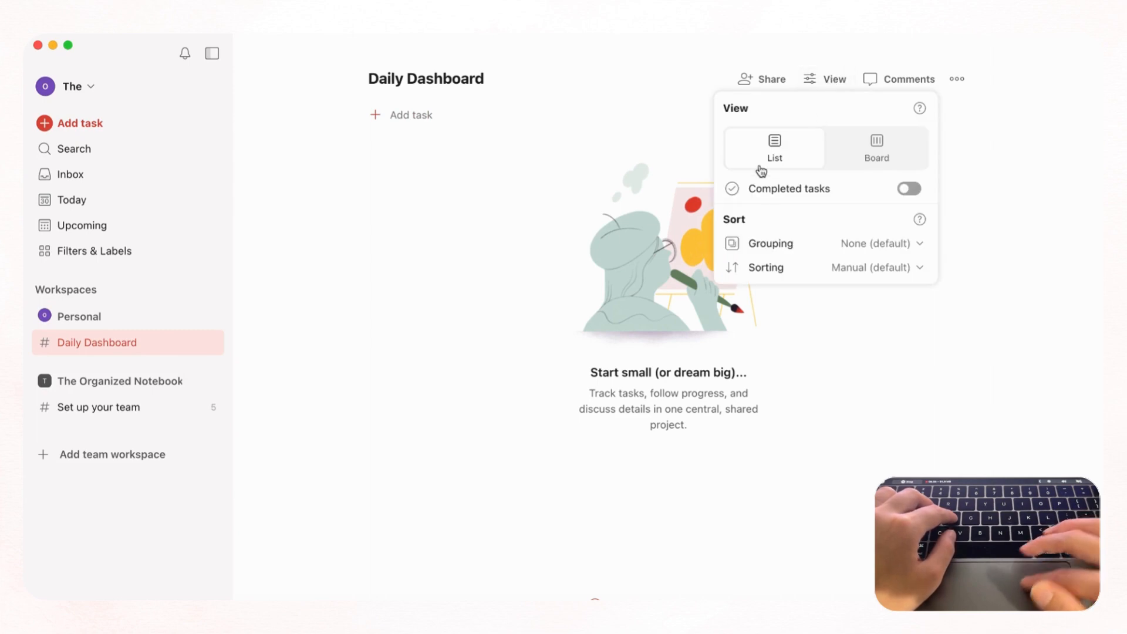
Add a section named "Household Chores" to the Daily Dashboard project
{"action": "key", "text": "s"}
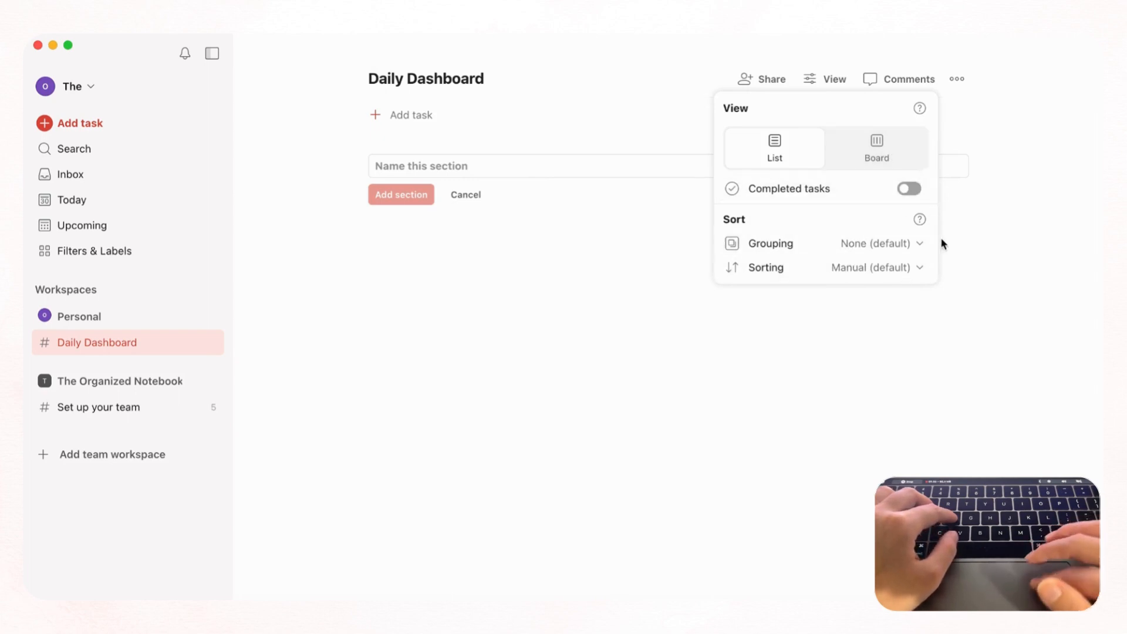
{"action": "left_click", "coordinate": [1019, 156]}
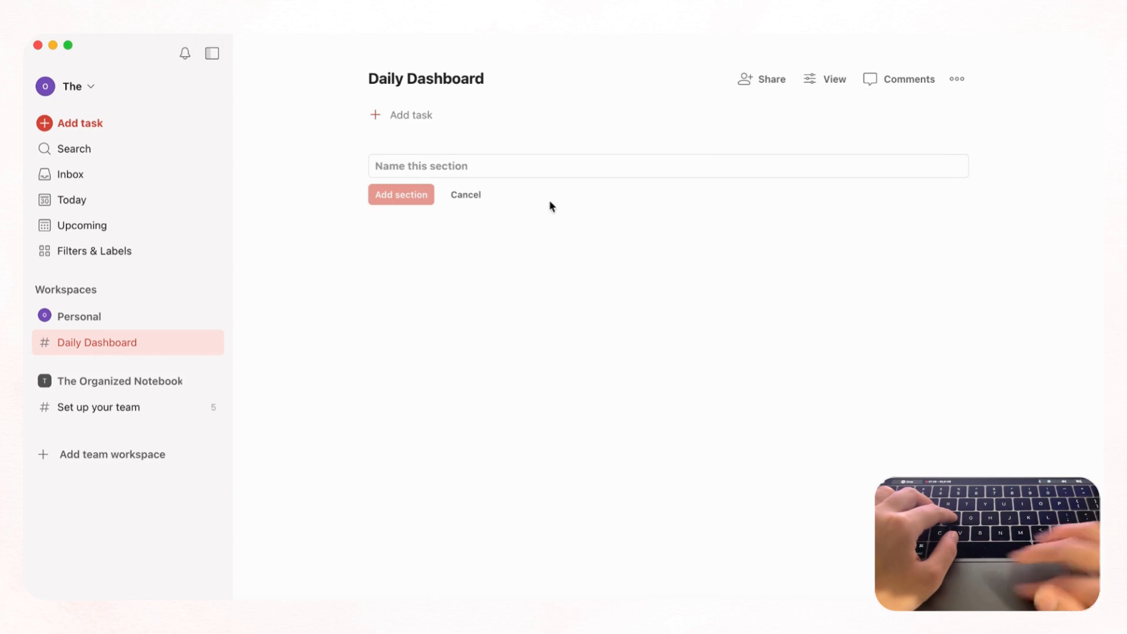
{"action": "left_click", "coordinate": [433, 168]}
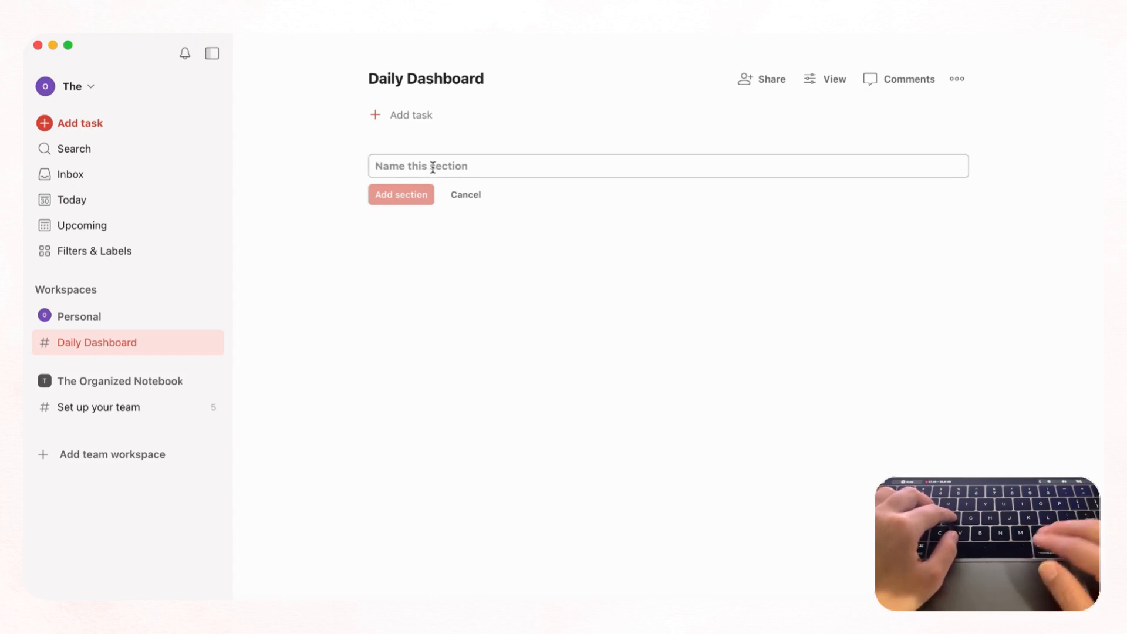
{"action": "type", "text": "Household Chores"}
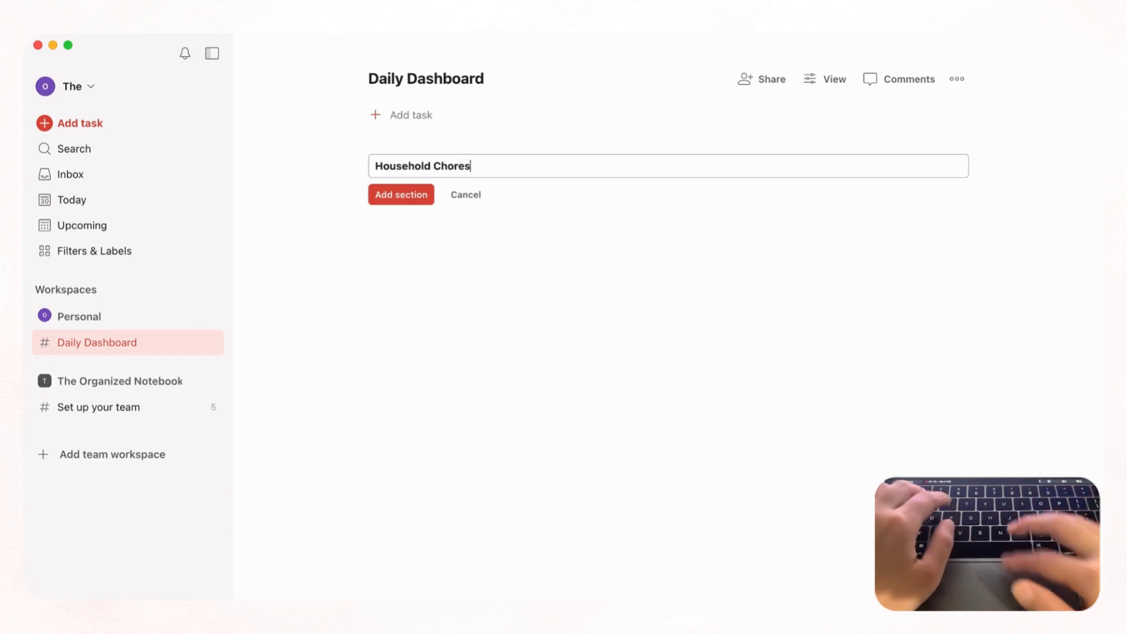
{"action": "left_click", "coordinate": [405, 194]}
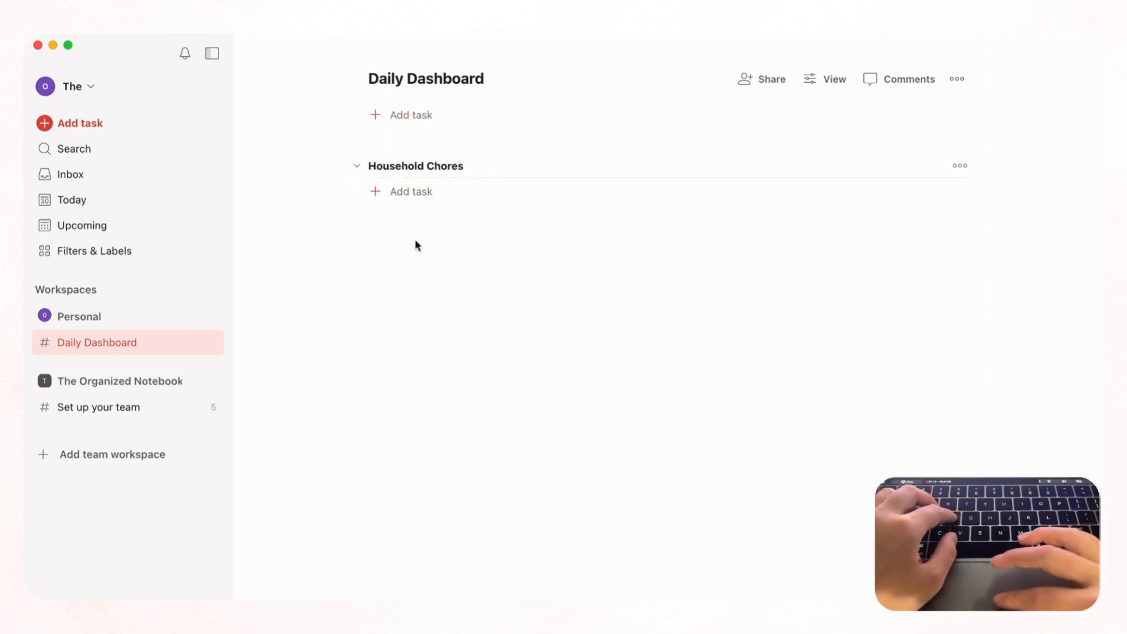
Add a section named "Work Tasks" below Household Chores
{"action": "left_click", "coordinate": [957, 80]}
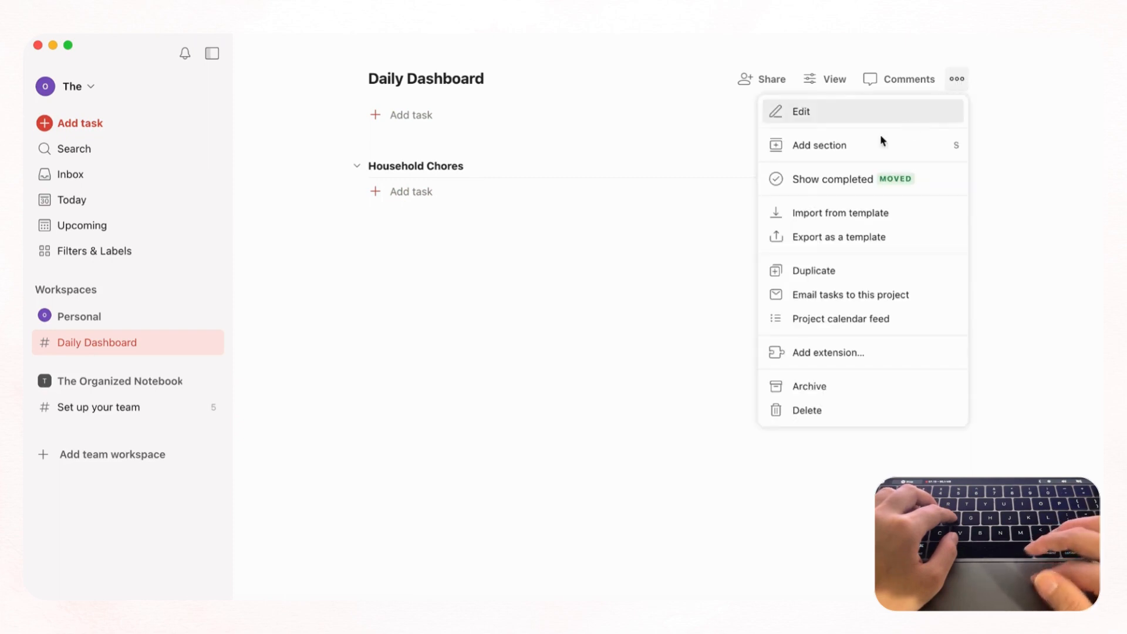
{"action": "left_click", "coordinate": [870, 151]}
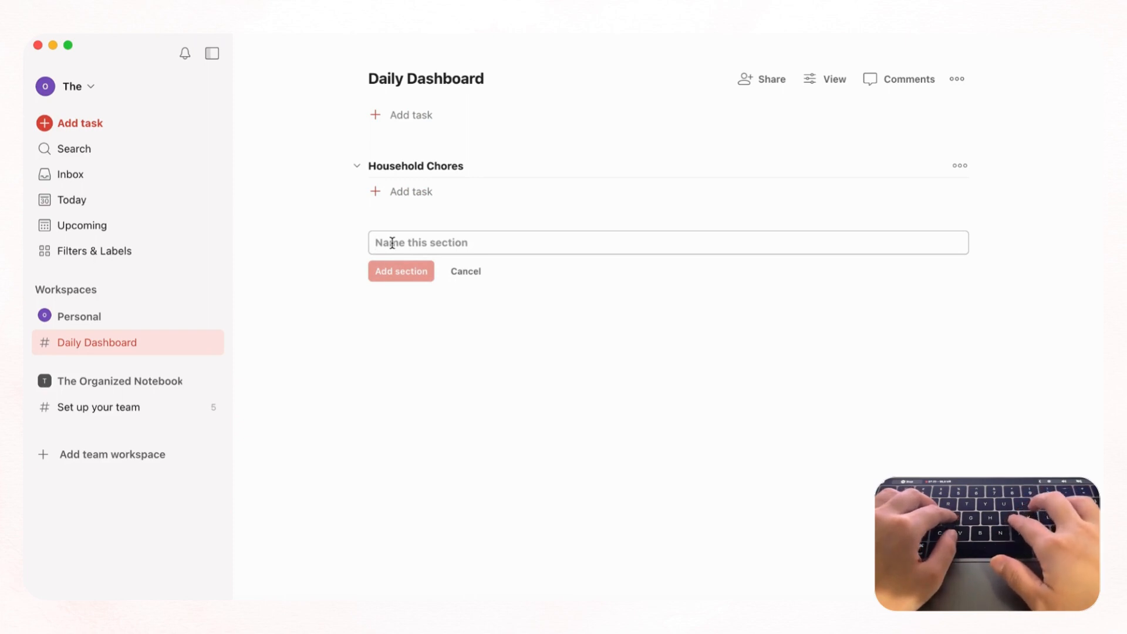
{"action": "type", "text": "Wro"}
{"action": "key", "text": "BackSpace"}
{"action": "key", "text": "BackSpace"}
{"action": "type", "text": "o"}
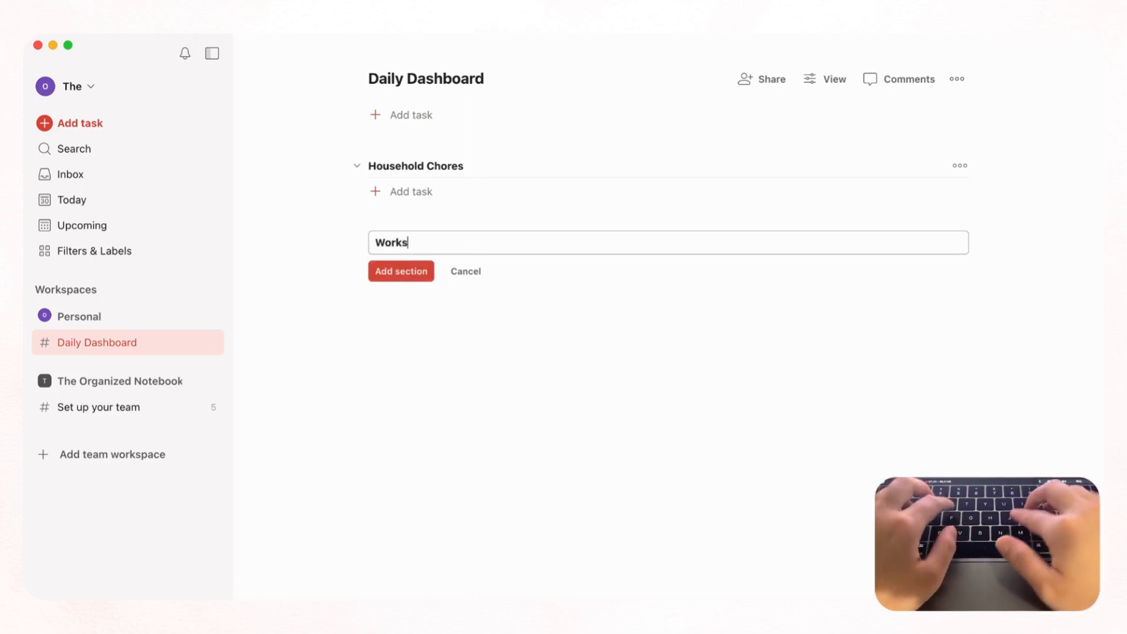
{"action": "type", "text": "rk Tasks"}
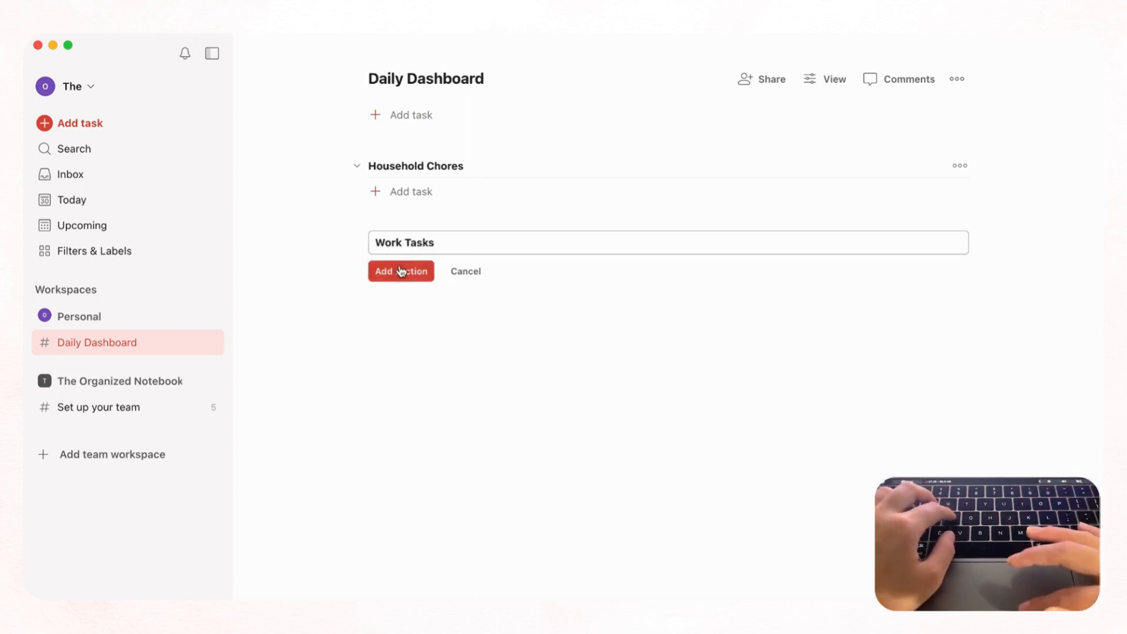
{"action": "left_click", "coordinate": [402, 271]}
Add a section named "Family" below Work Tasks
{"action": "left_click", "coordinate": [958, 81]}
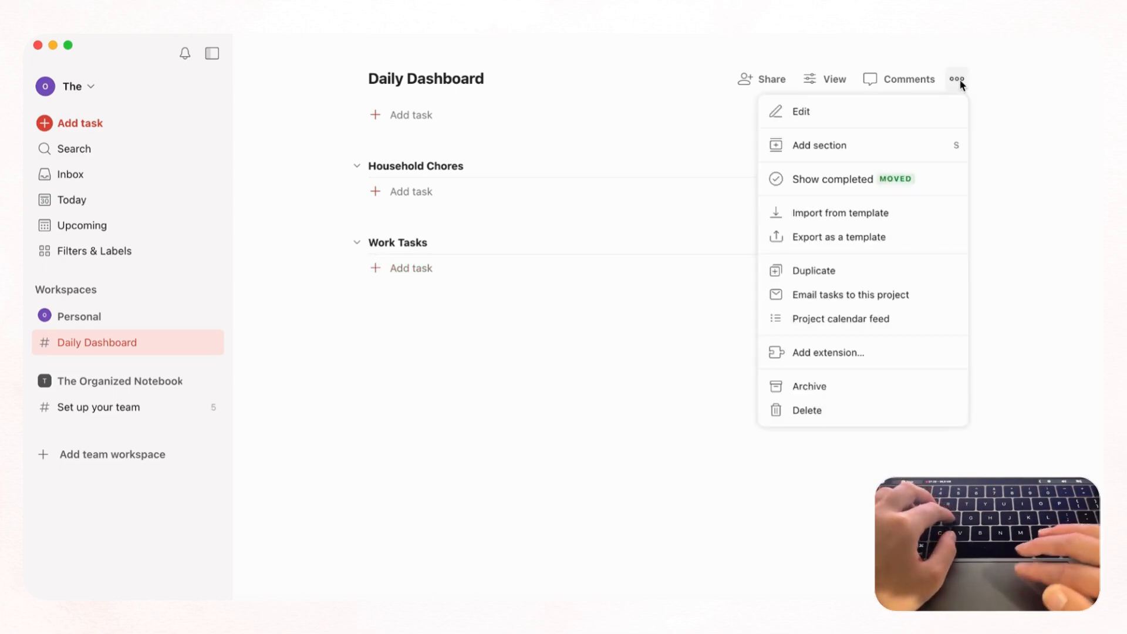
{"action": "left_click", "coordinate": [887, 146]}
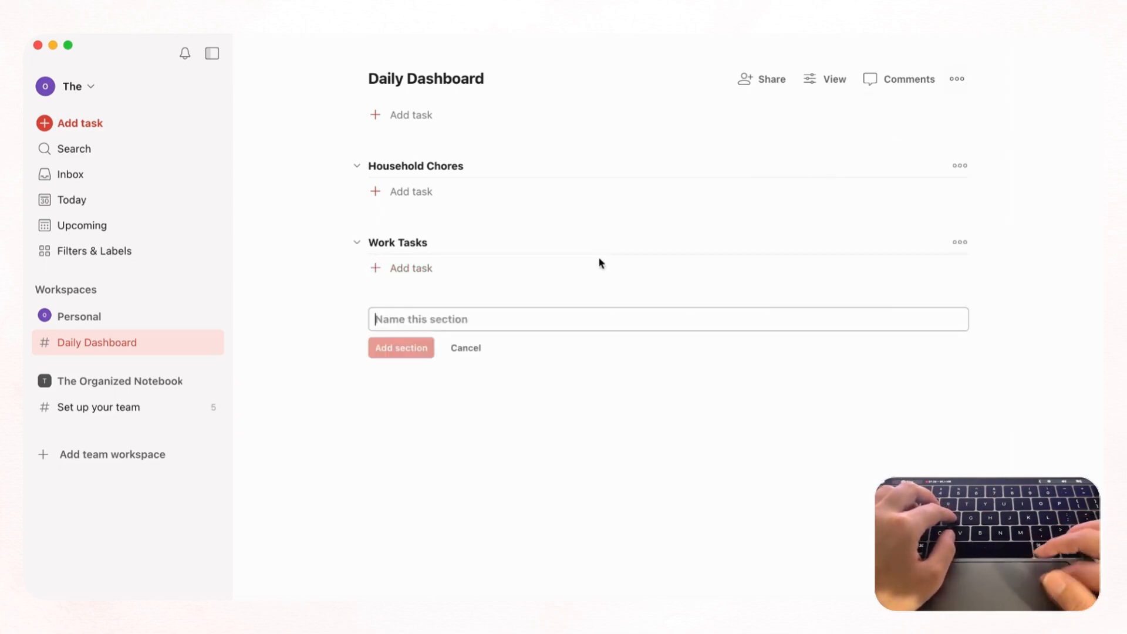
{"action": "type", "text": "Family"}
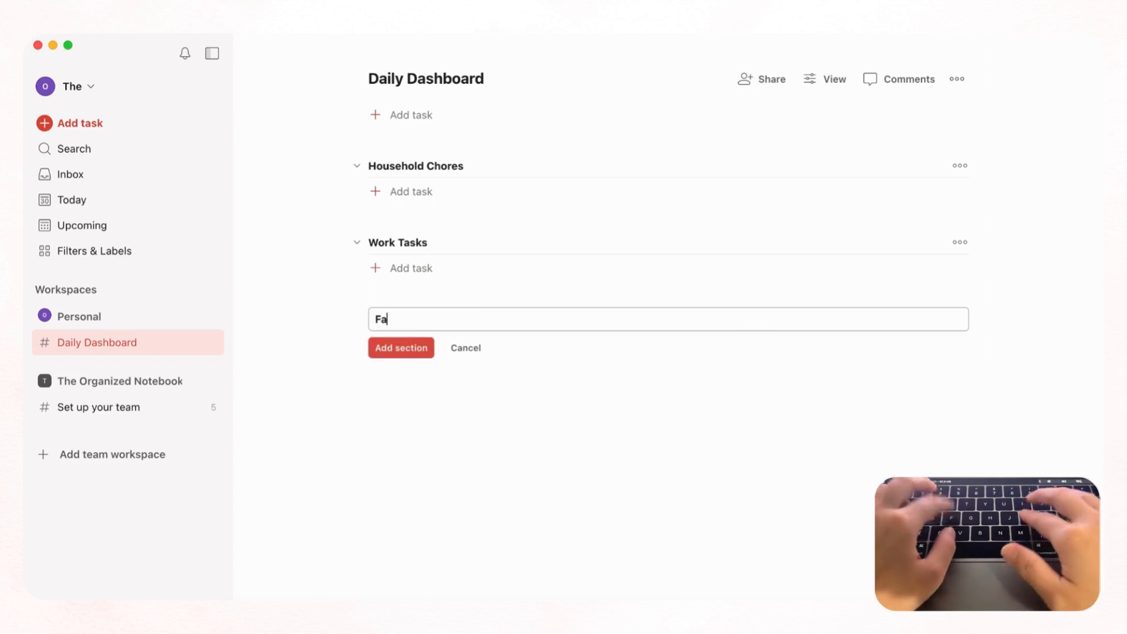
{"action": "left_click", "coordinate": [393, 351]}
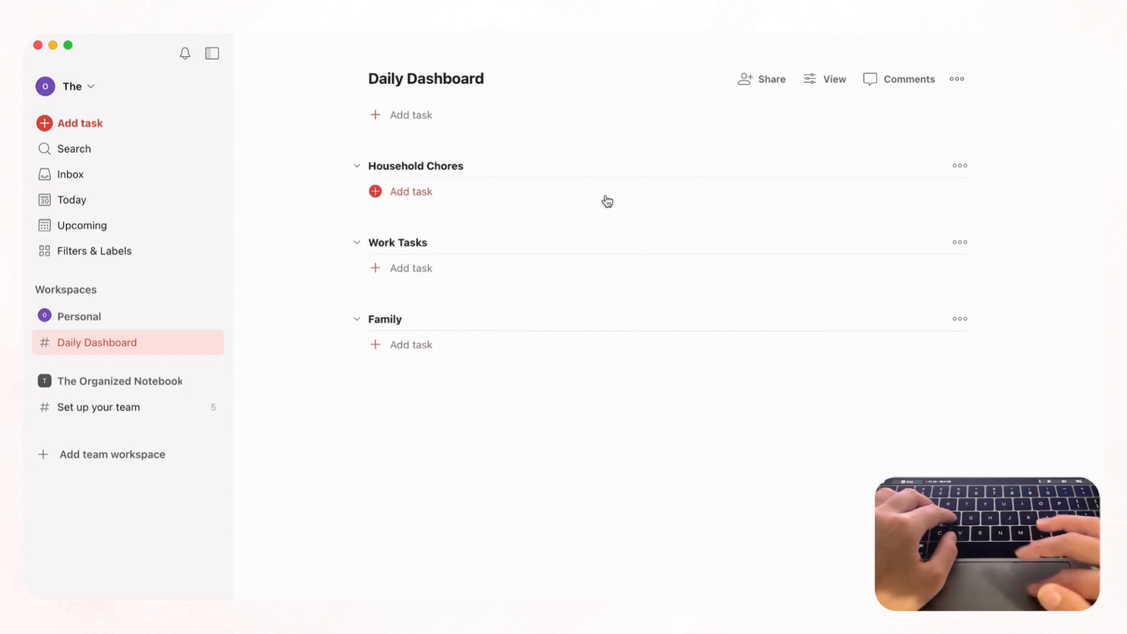
Change the Daily Dashboard project's layout from list to board
{"action": "left_click", "coordinate": [834, 88]}
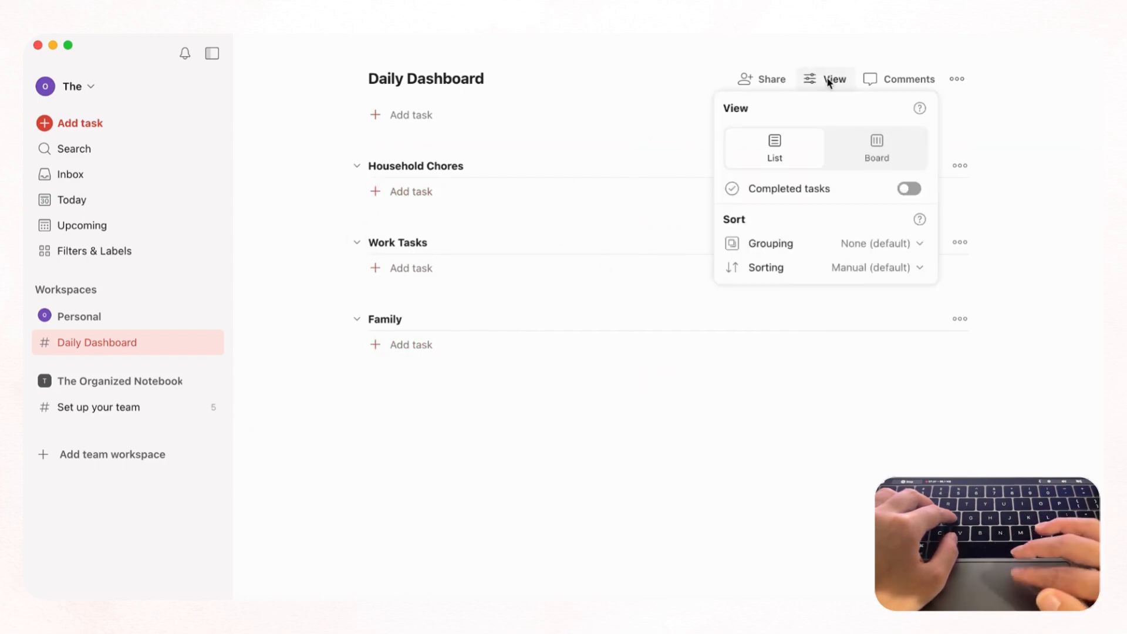
{"action": "left_click", "coordinate": [884, 157]}
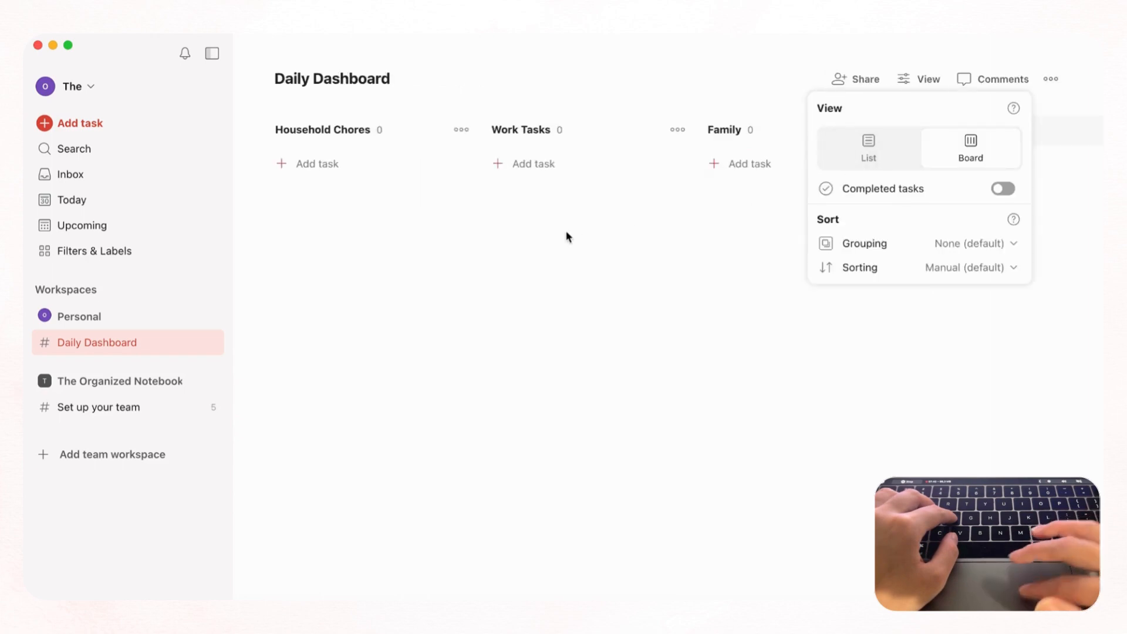
{"action": "left_click", "coordinate": [636, 243]}
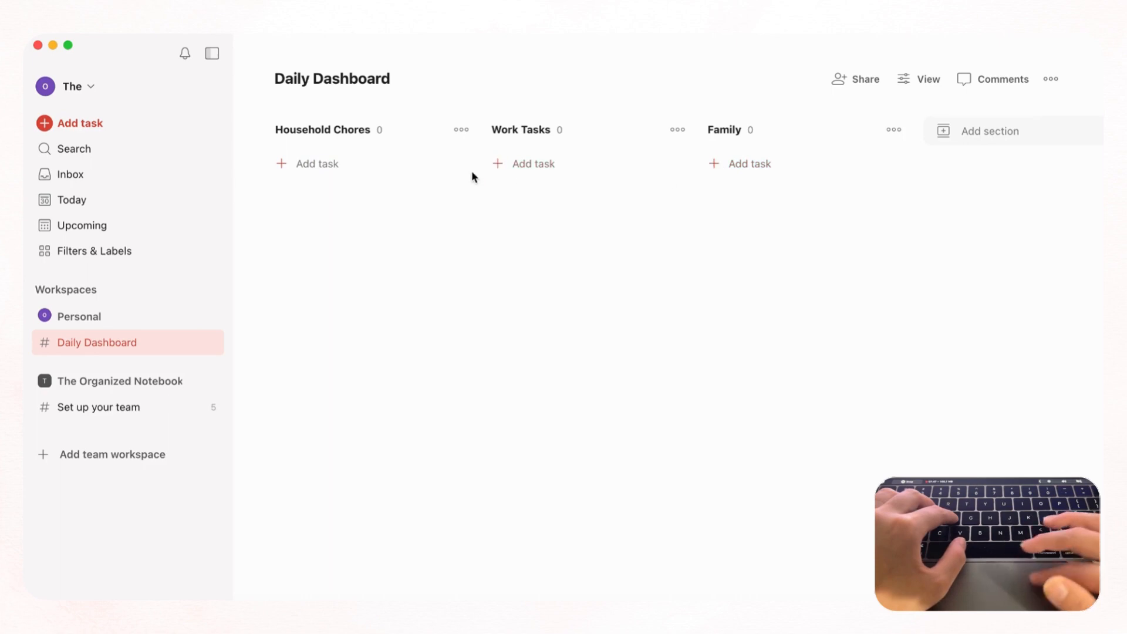
Draft a task named "Wash the dishes" in the Household Chores section with the recurring due date "every day"
{"action": "left_click", "coordinate": [315, 162]}
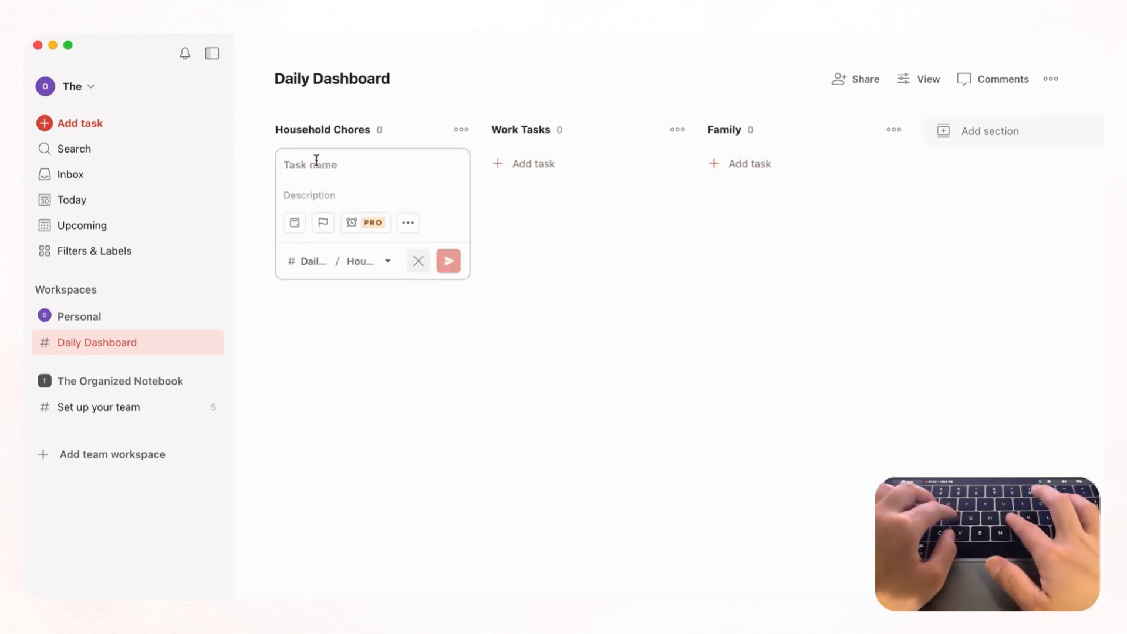
{"action": "type", "text": "Wash the dishes"}
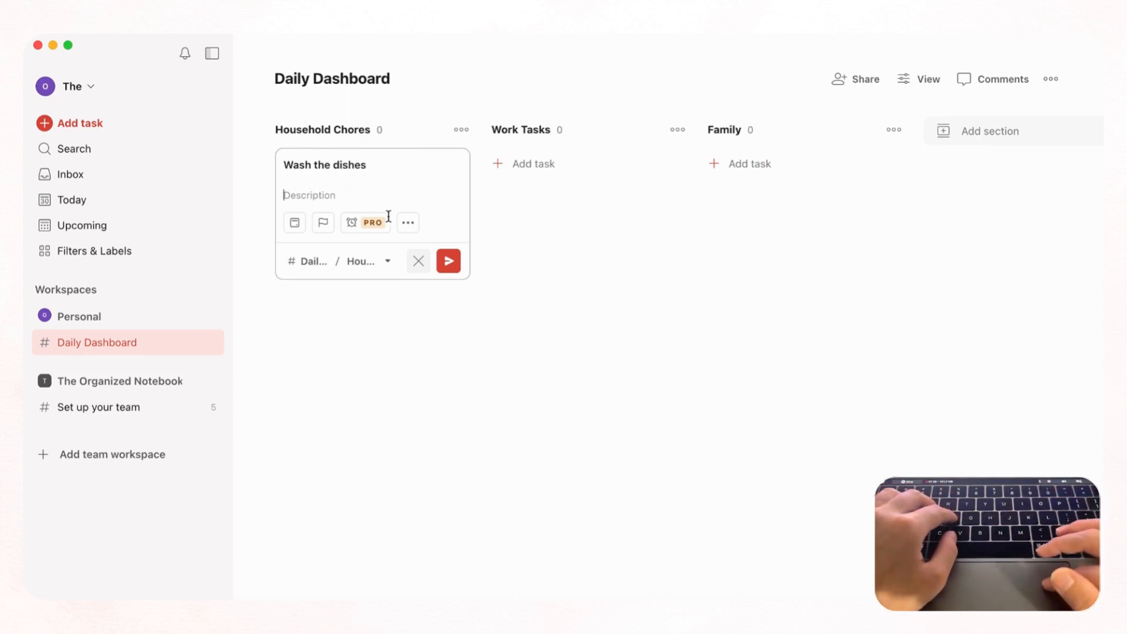
{"action": "left_click", "coordinate": [296, 225]}
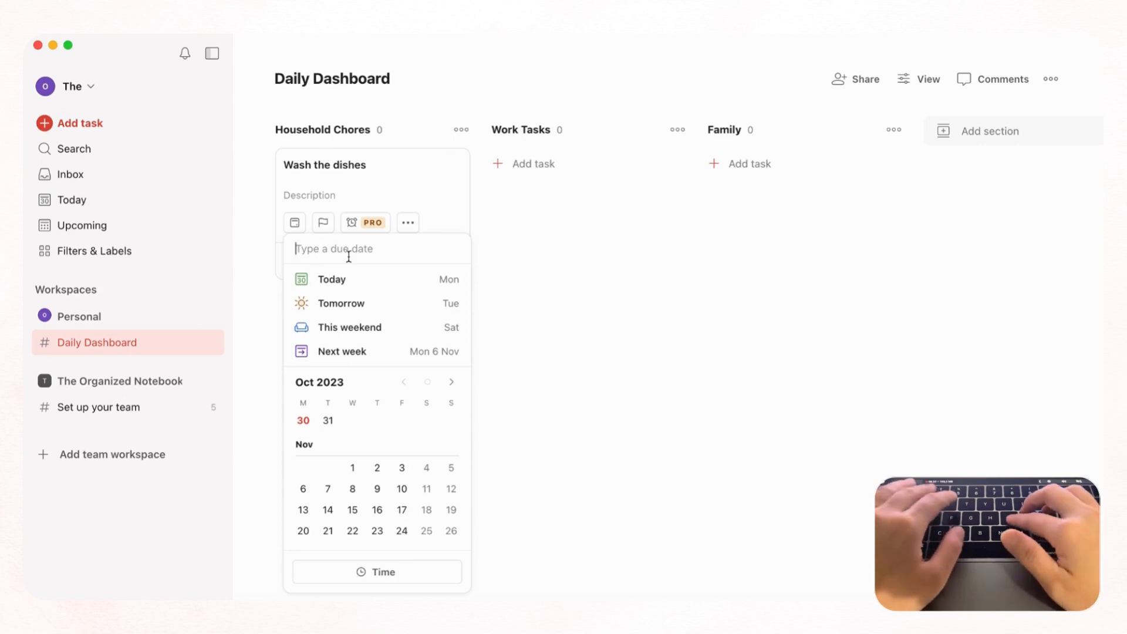
{"action": "type", "text": "every day"}
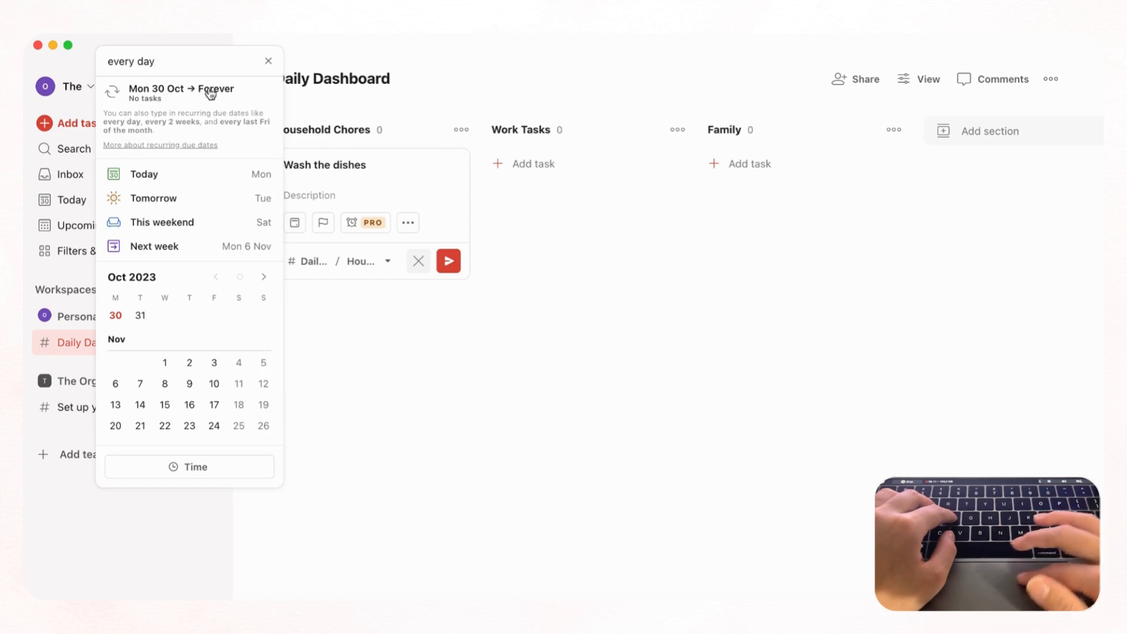
{"action": "left_click", "coordinate": [168, 88]}
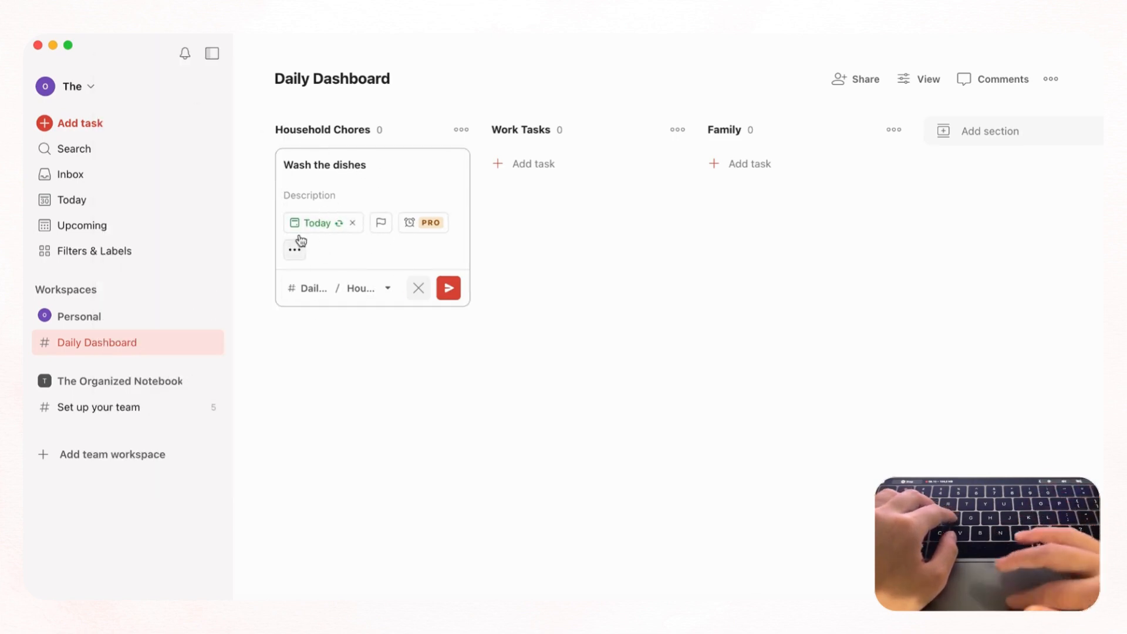
Check the priority options for the drafted task, then try the "read" label on it and remove the label
{"action": "left_click", "coordinate": [382, 227]}
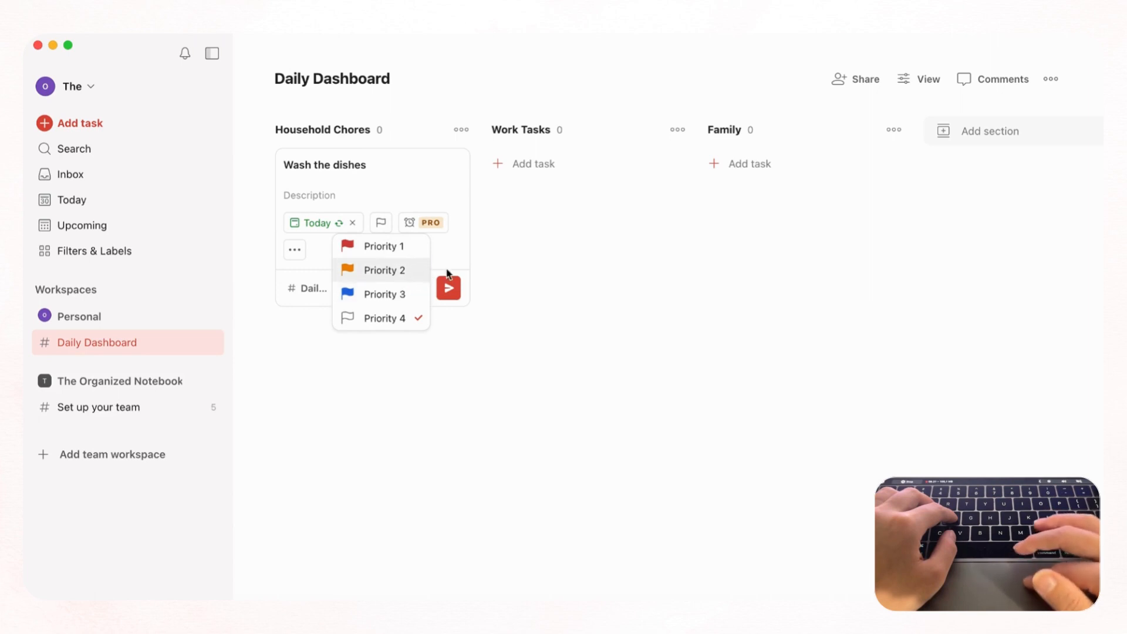
{"action": "left_click", "coordinate": [447, 250]}
{"action": "left_click", "coordinate": [298, 256]}
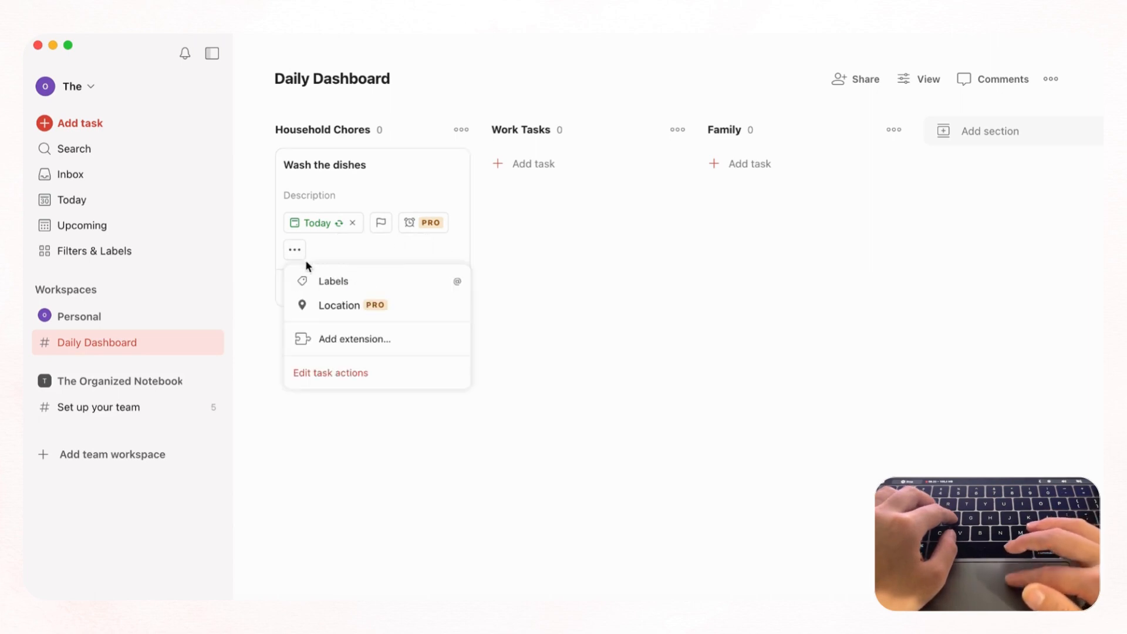
{"action": "left_click", "coordinate": [422, 290]}
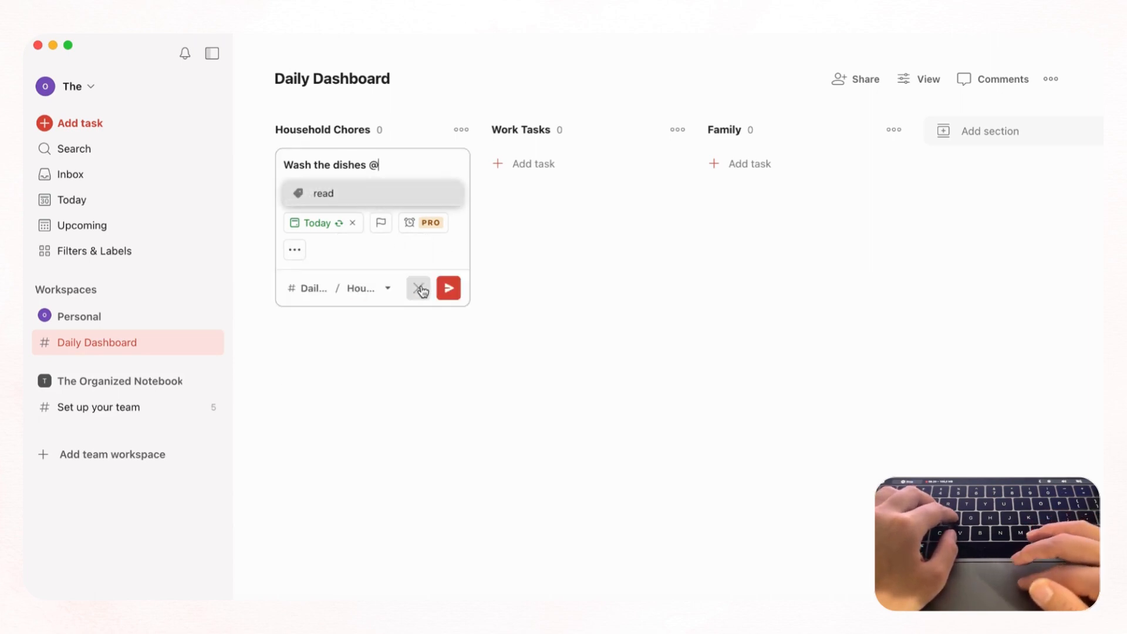
{"action": "left_click", "coordinate": [353, 194]}
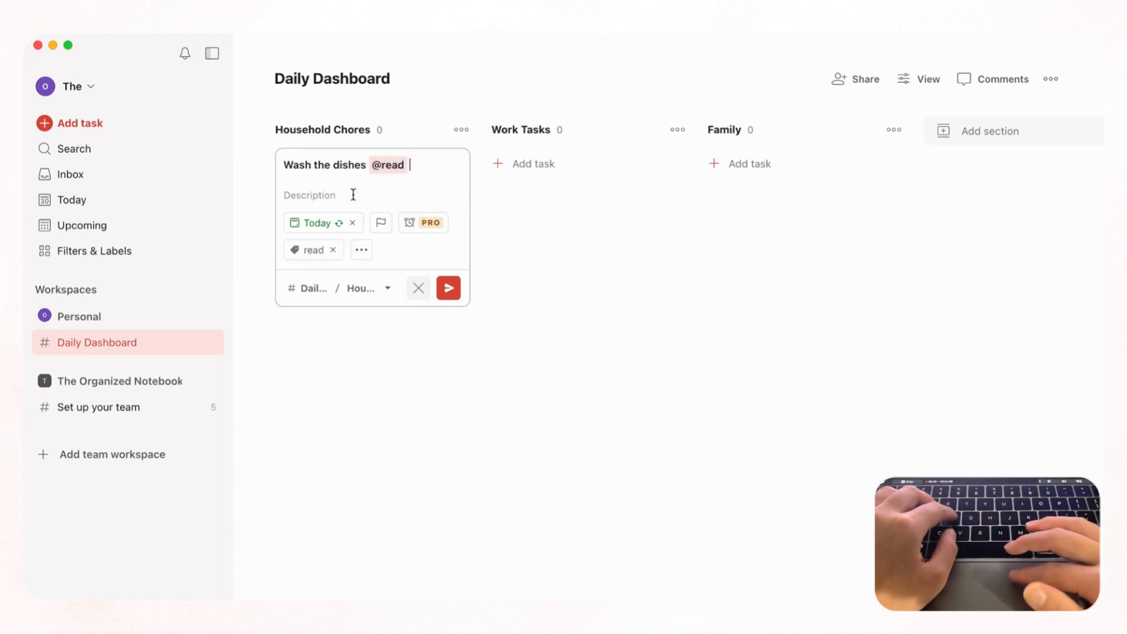
{"action": "left_click", "coordinate": [335, 251]}
Assign the "read" label to the drafted "Wash the dishes" task and add the task to Household Chores
{"action": "left_click", "coordinate": [294, 252]}
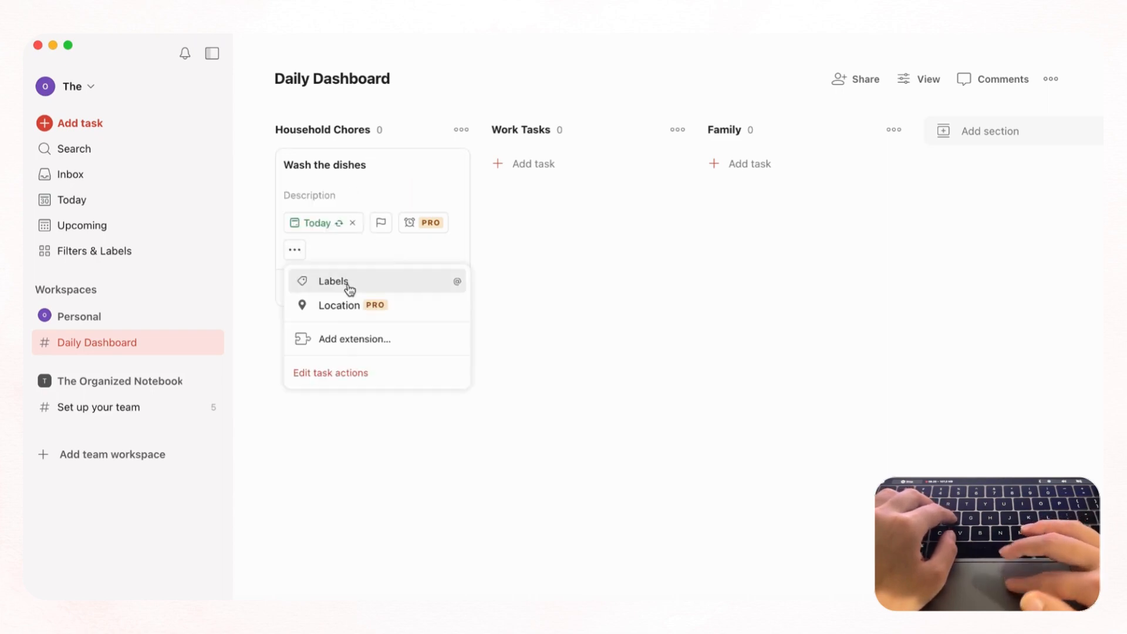
{"action": "left_click", "coordinate": [422, 287]}
{"action": "left_click", "coordinate": [347, 195]}
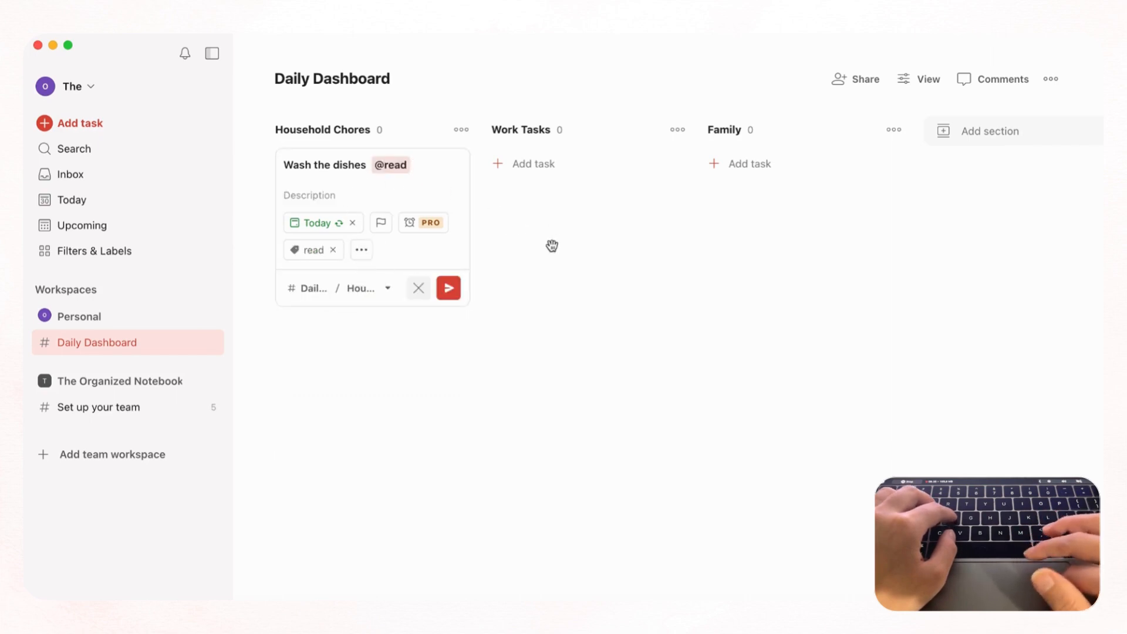
{"action": "left_click", "coordinate": [449, 289]}
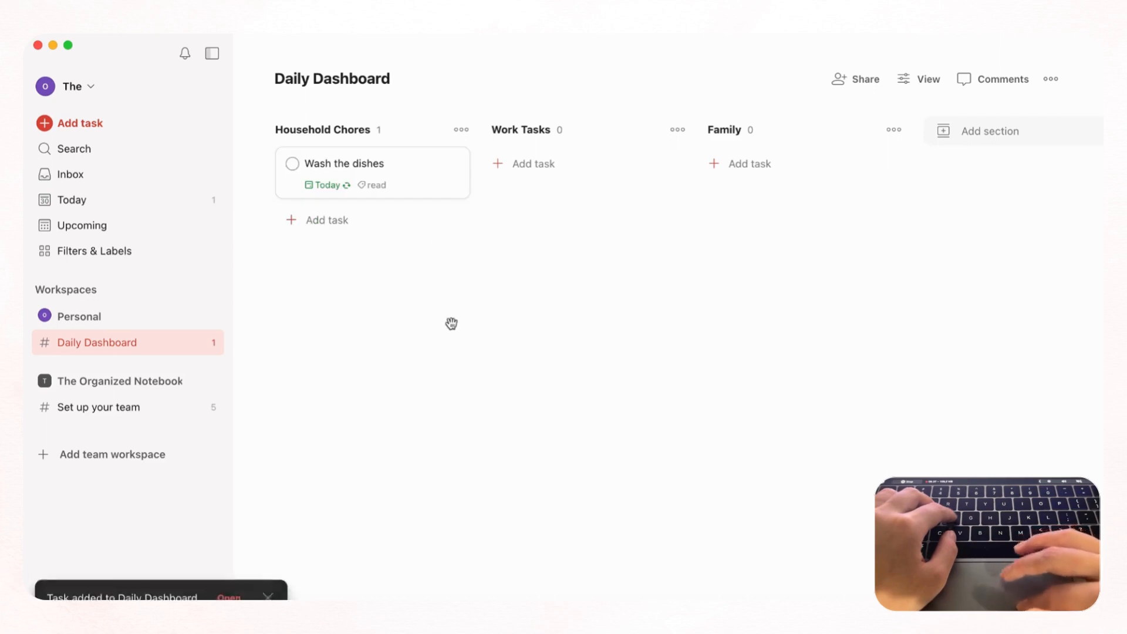
Open the "Wash the dishes" task's details and remove its "read" label
{"action": "left_click", "coordinate": [397, 164]}
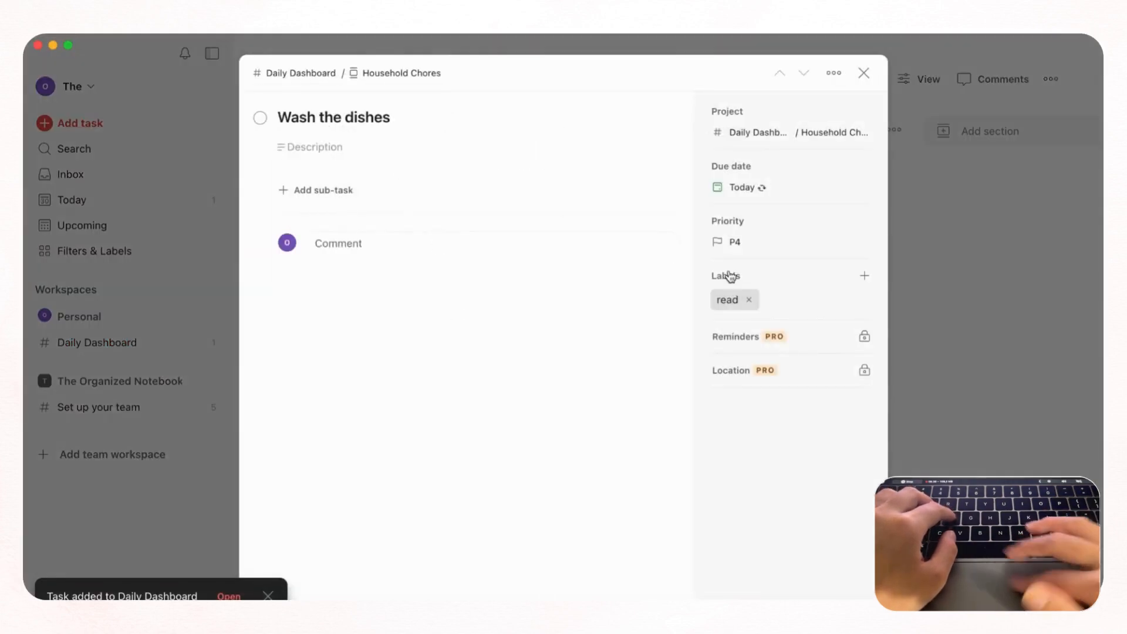
{"action": "left_click", "coordinate": [865, 277]}
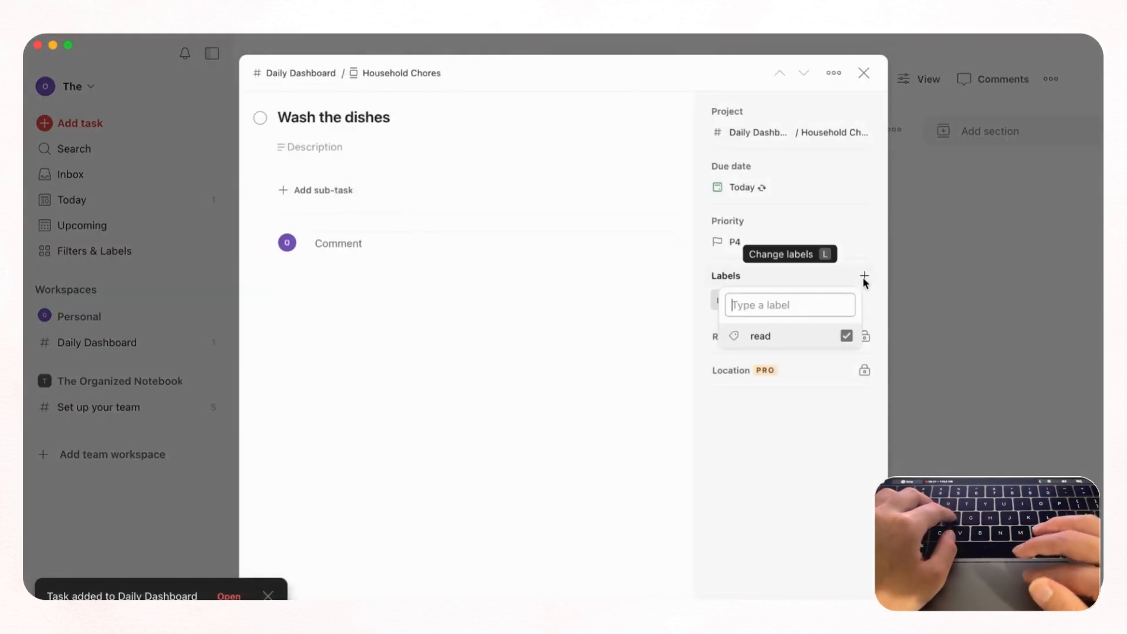
{"action": "left_click", "coordinate": [877, 306]}
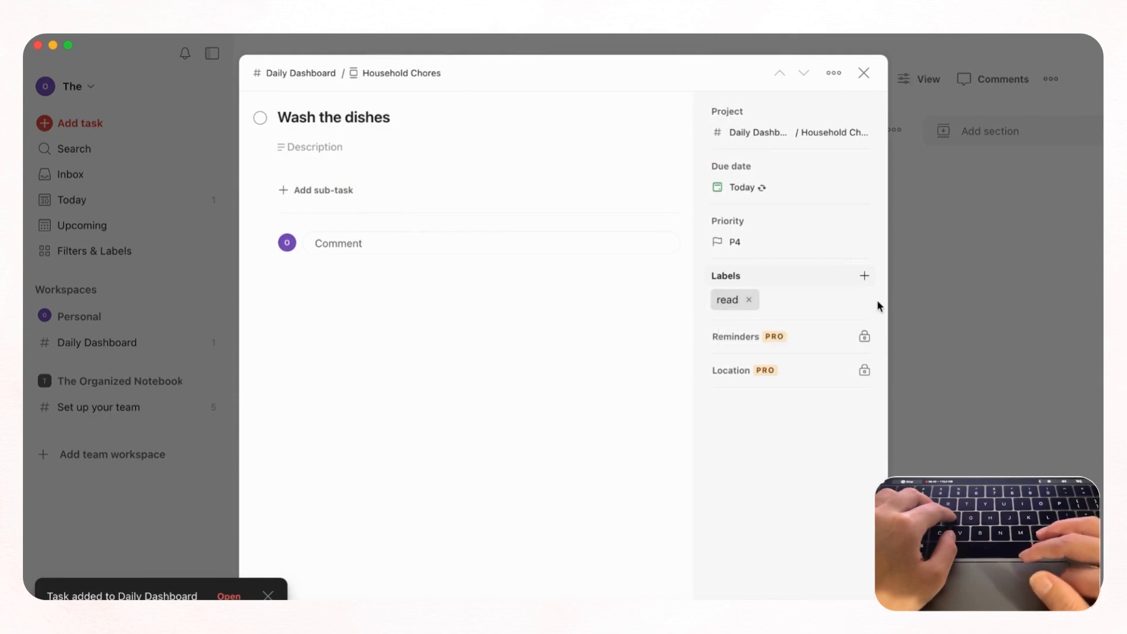
{"action": "left_click", "coordinate": [749, 301]}
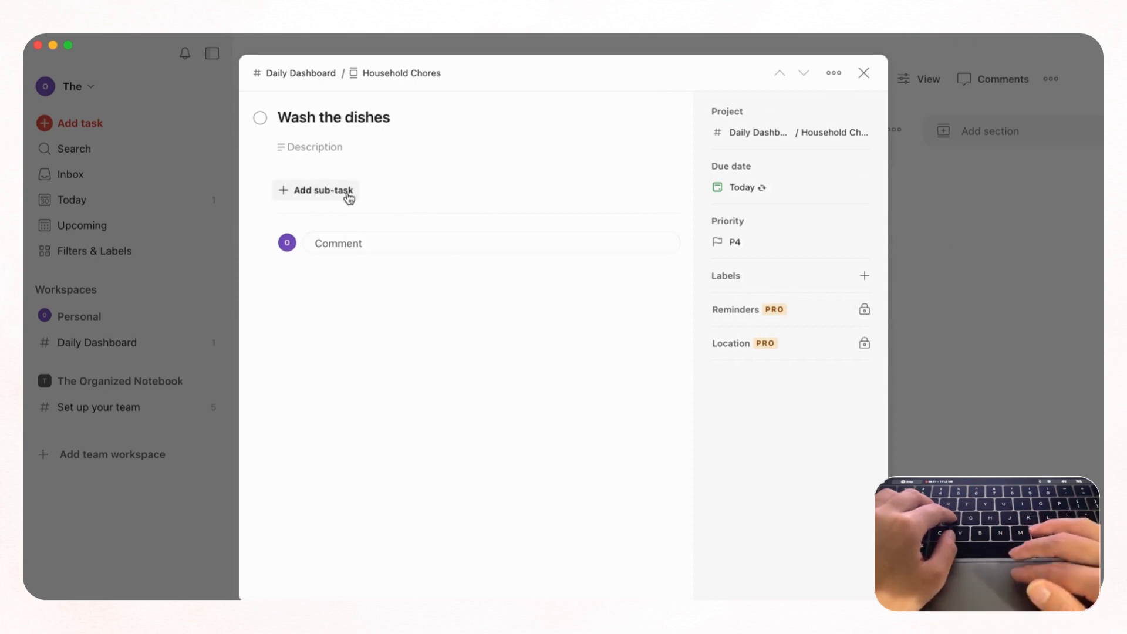
Change the "Wash the dishes" task's name to "Clean Kitchen"
{"action": "left_click", "coordinate": [350, 117]}
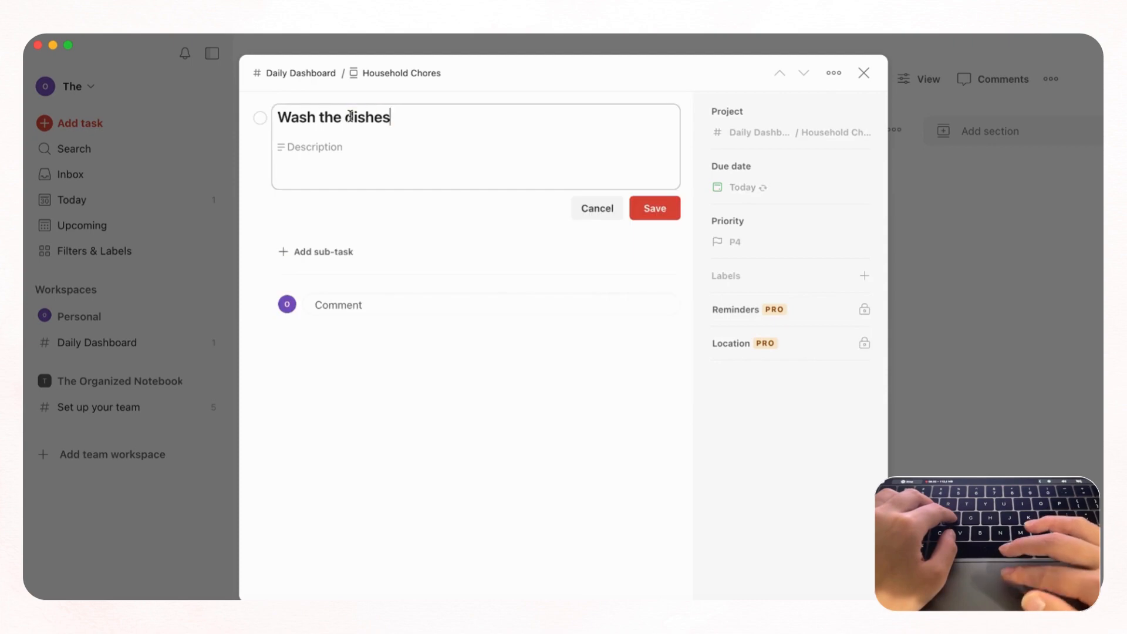
{"action": "triple_click", "coordinate": [350, 116]}
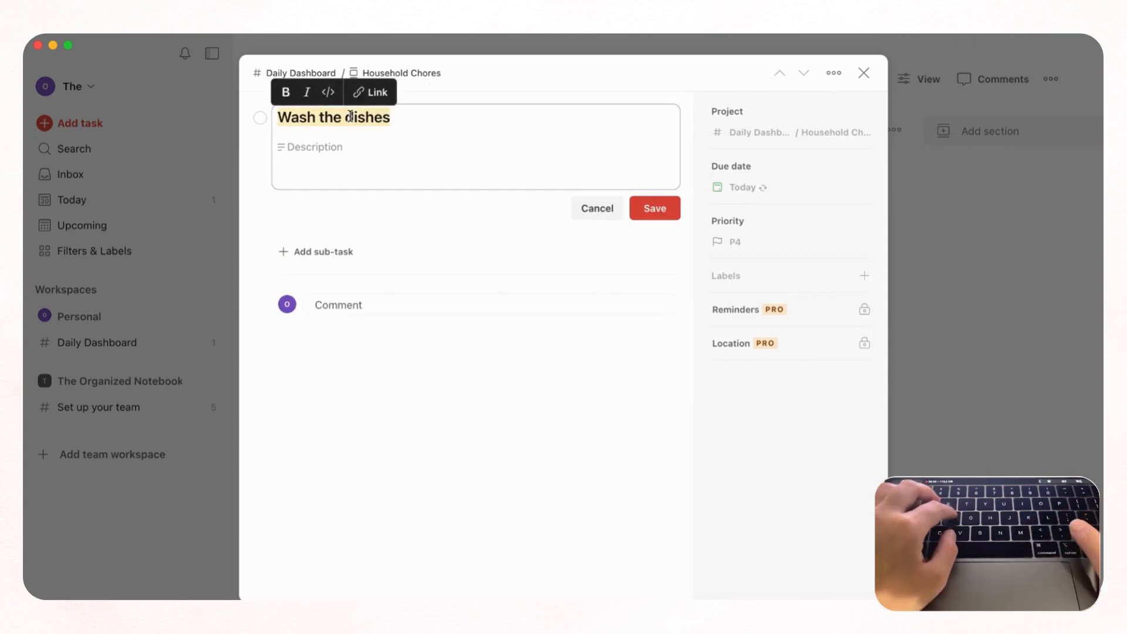
{"action": "key", "text": "BackSpace"}
{"action": "type", "text": "Cl"}
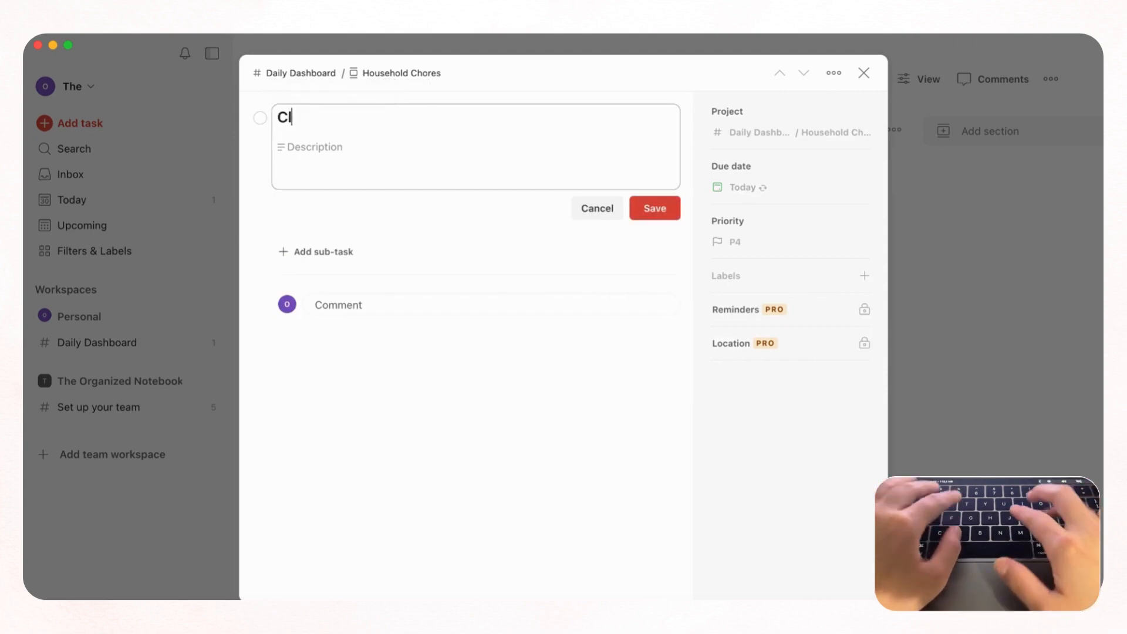
{"action": "type", "text": "ean Kitchen"}
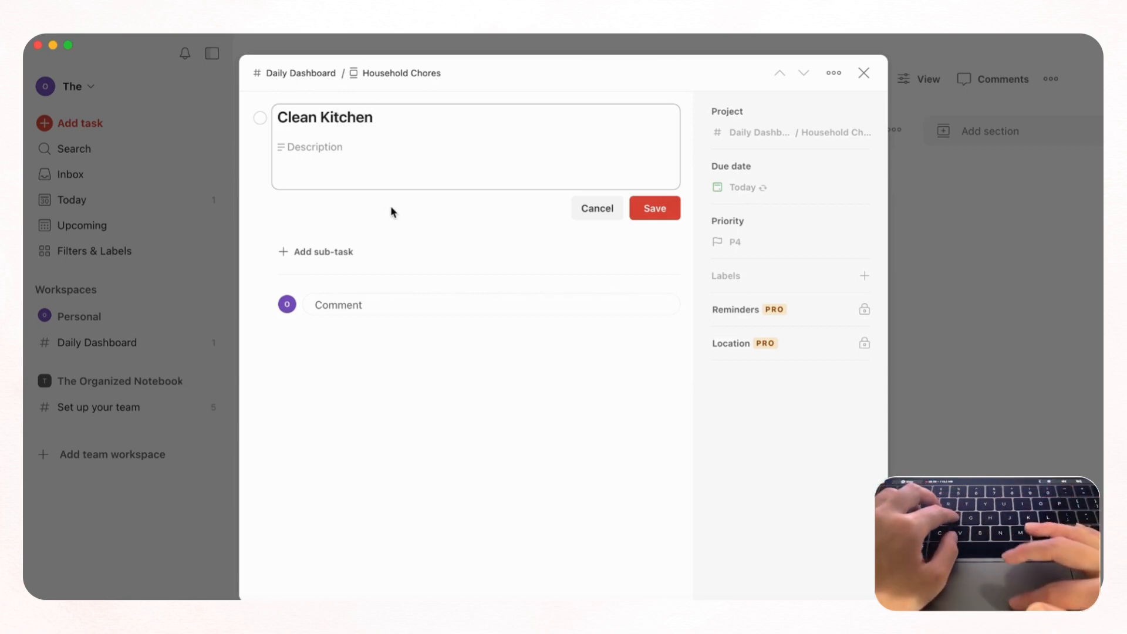
Add a sub-task named "Wash the dishes" under Clean Kitchen, save the parent task and close its details
{"action": "left_click", "coordinate": [328, 252]}
{"action": "type", "text": "W"}
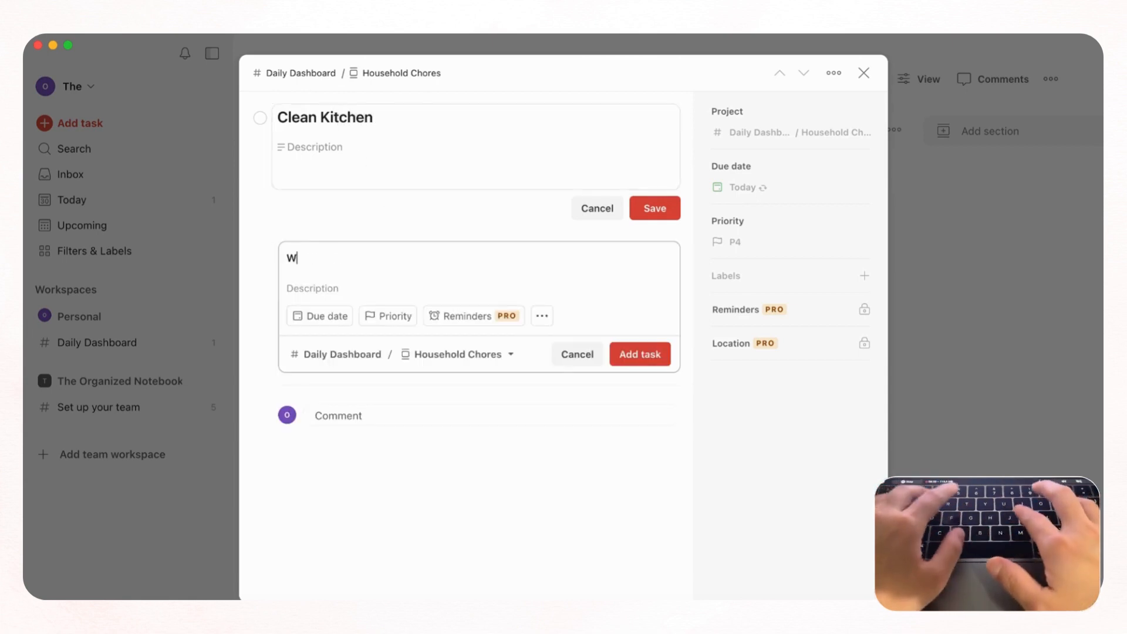
{"action": "type", "text": "ash the dishes"}
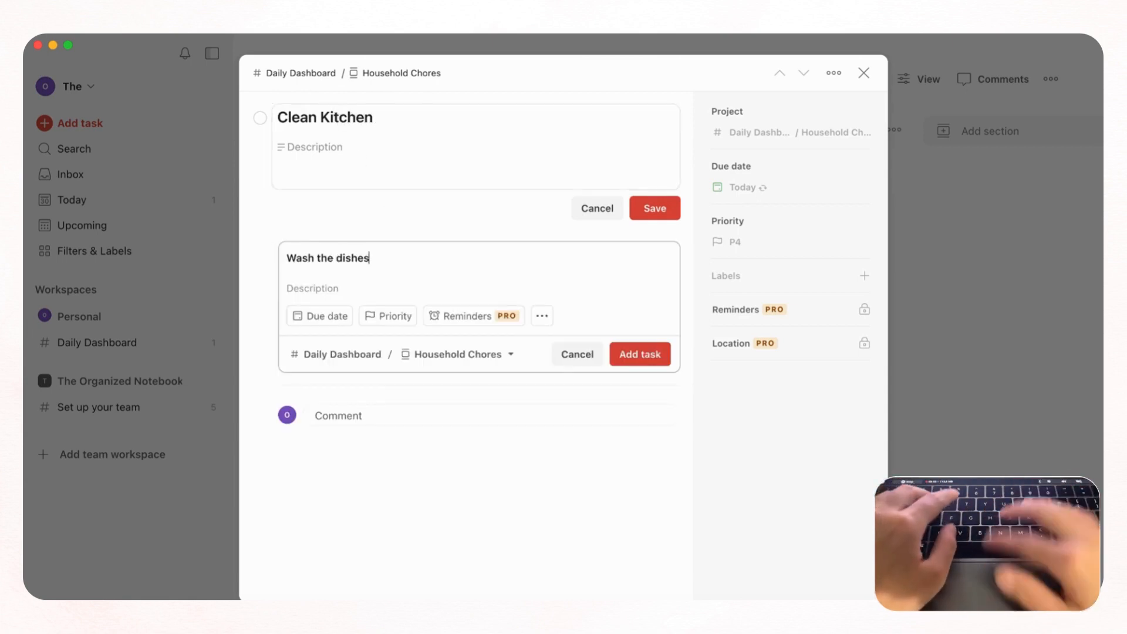
{"action": "left_click", "coordinate": [636, 359]}
{"action": "left_click", "coordinate": [658, 211]}
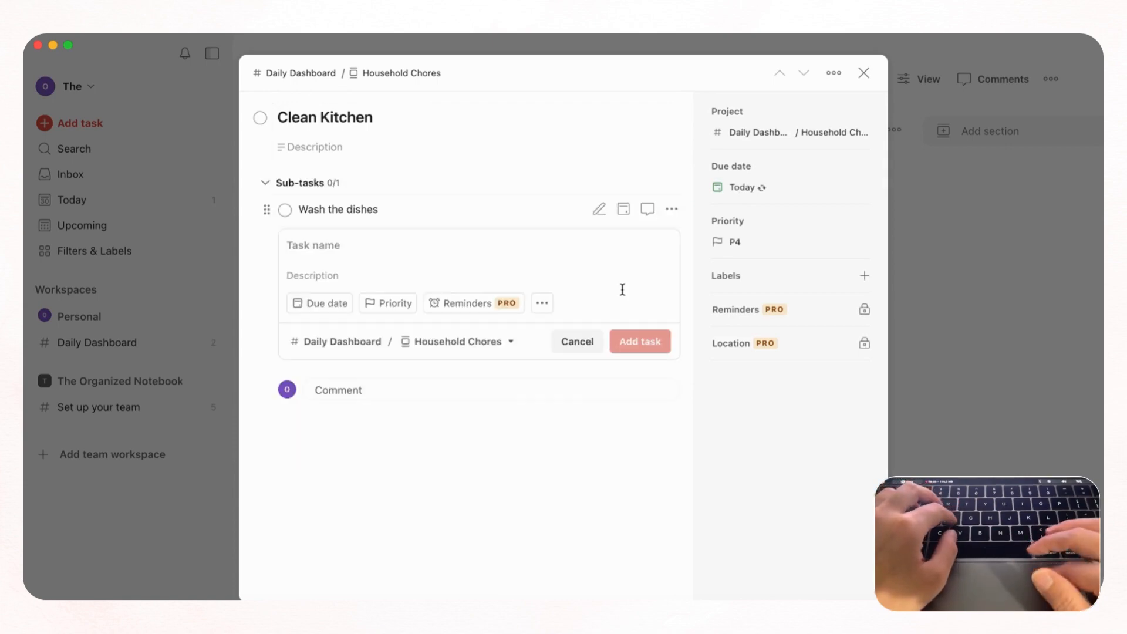
{"action": "left_click", "coordinate": [970, 327]}
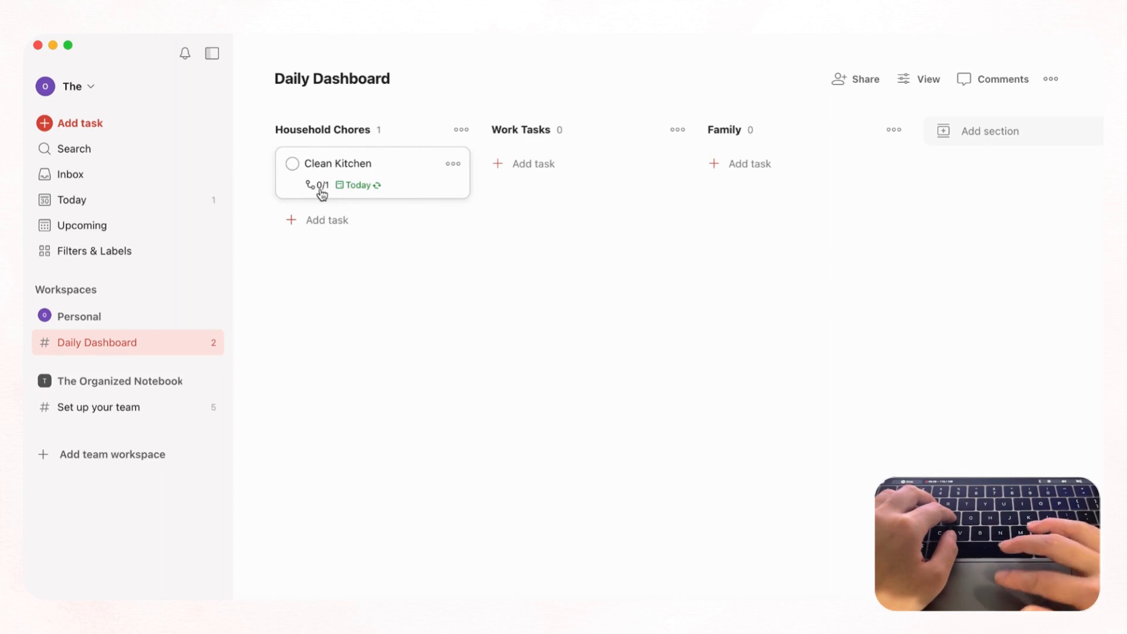
View the Clean Kitchen task's sub-tasks, then mark the recurring task complete for the day on the board
{"action": "left_click", "coordinate": [453, 191]}
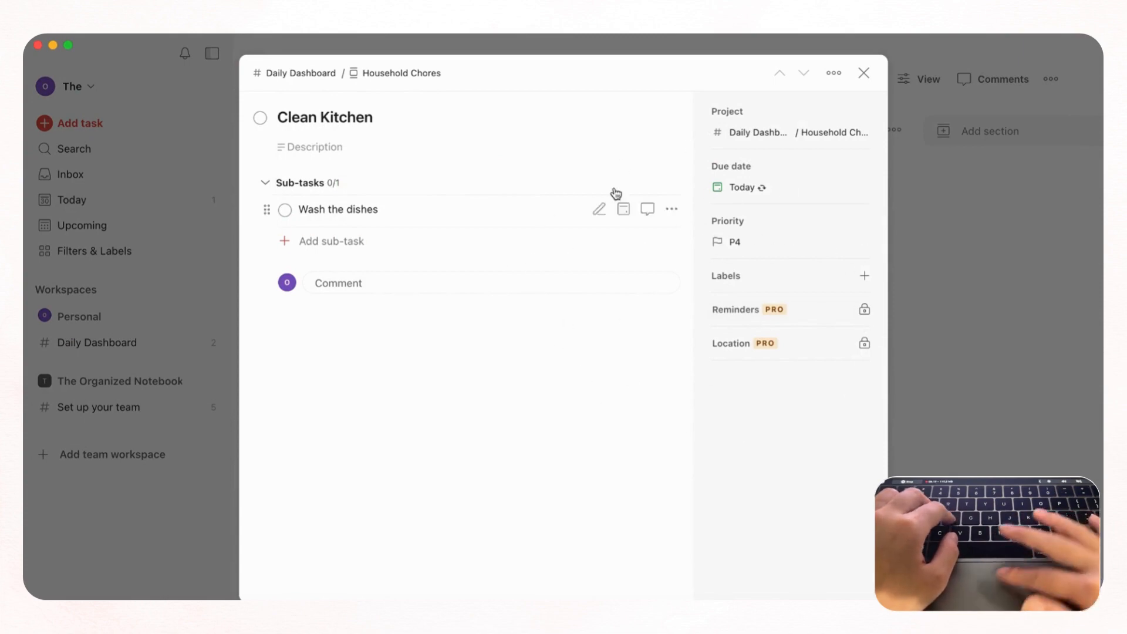
{"action": "left_click", "coordinate": [978, 277]}
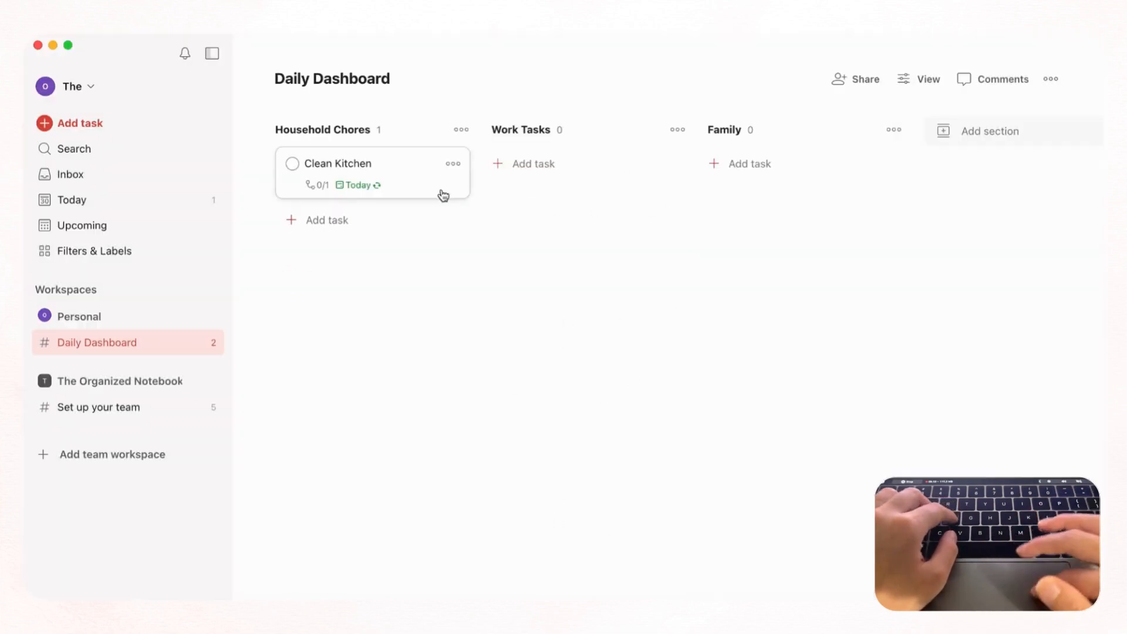
{"action": "left_click", "coordinate": [293, 167]}
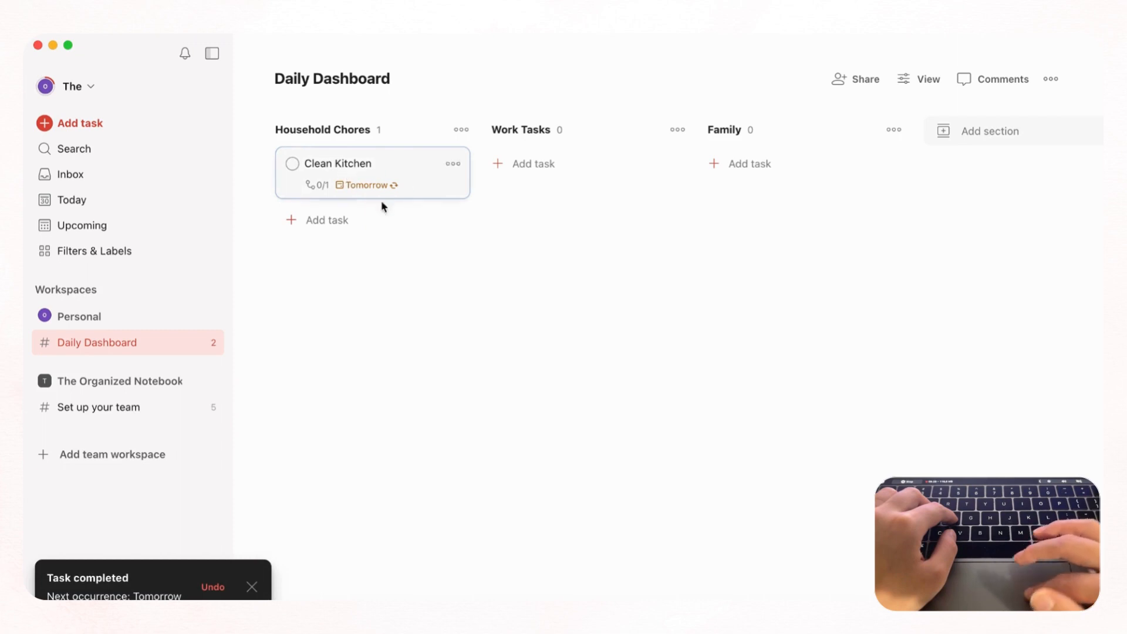
{"action": "mouse_move", "coordinate": [357, 193]}
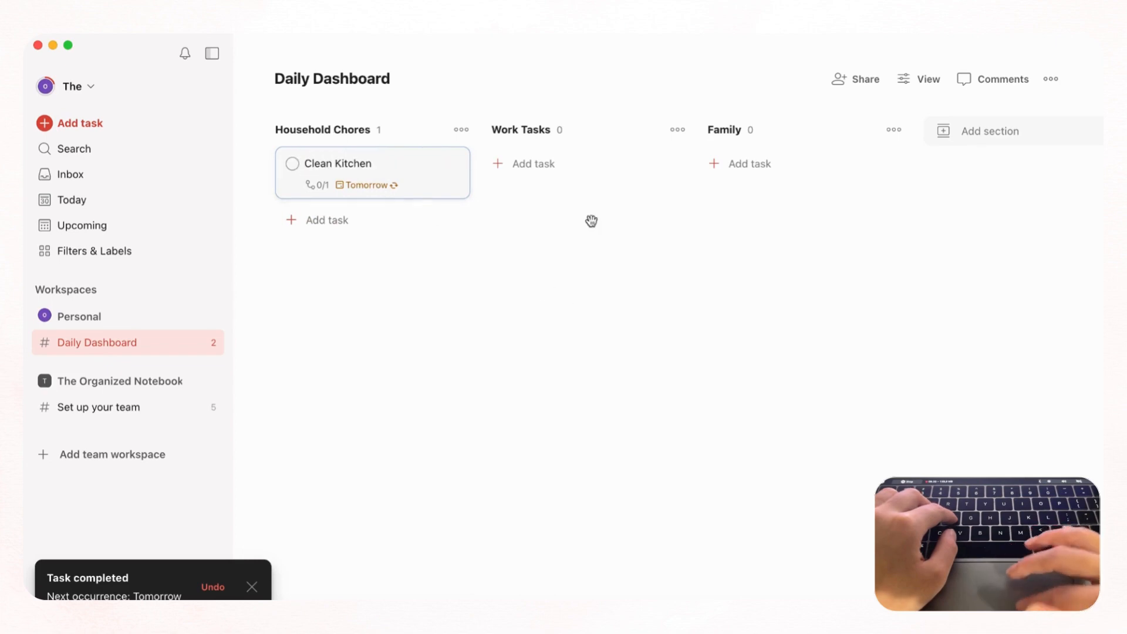
Add a task named "Check Emails" without a due date to the Work Tasks section and mark it complete
{"action": "left_click", "coordinate": [545, 164]}
{"action": "type", "text": "Che"}
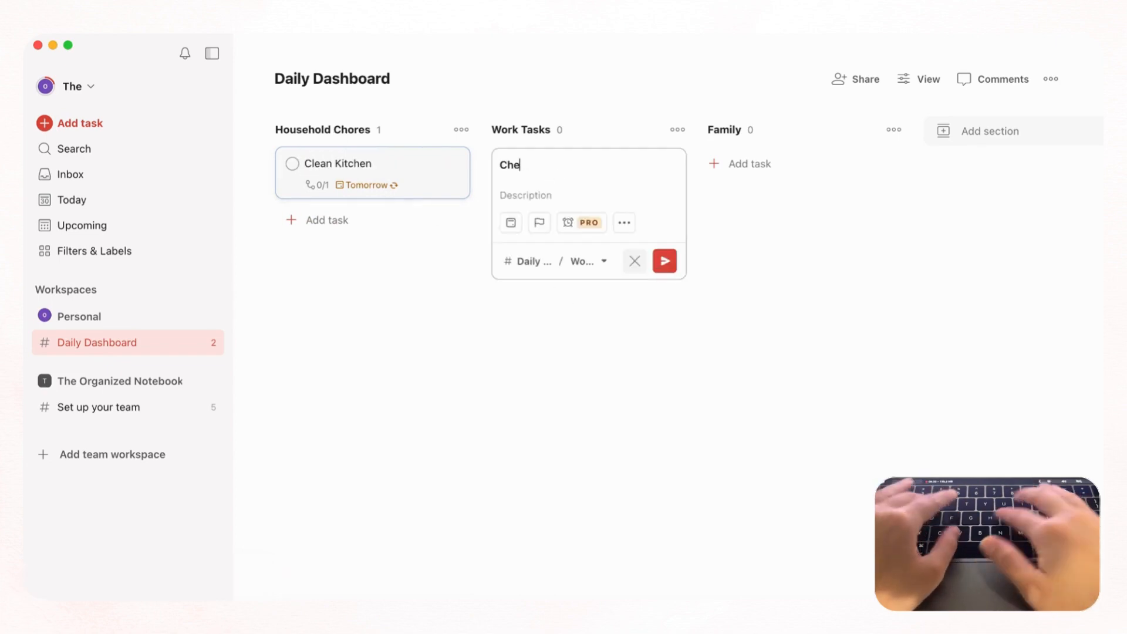
{"action": "type", "text": "ck Emails"}
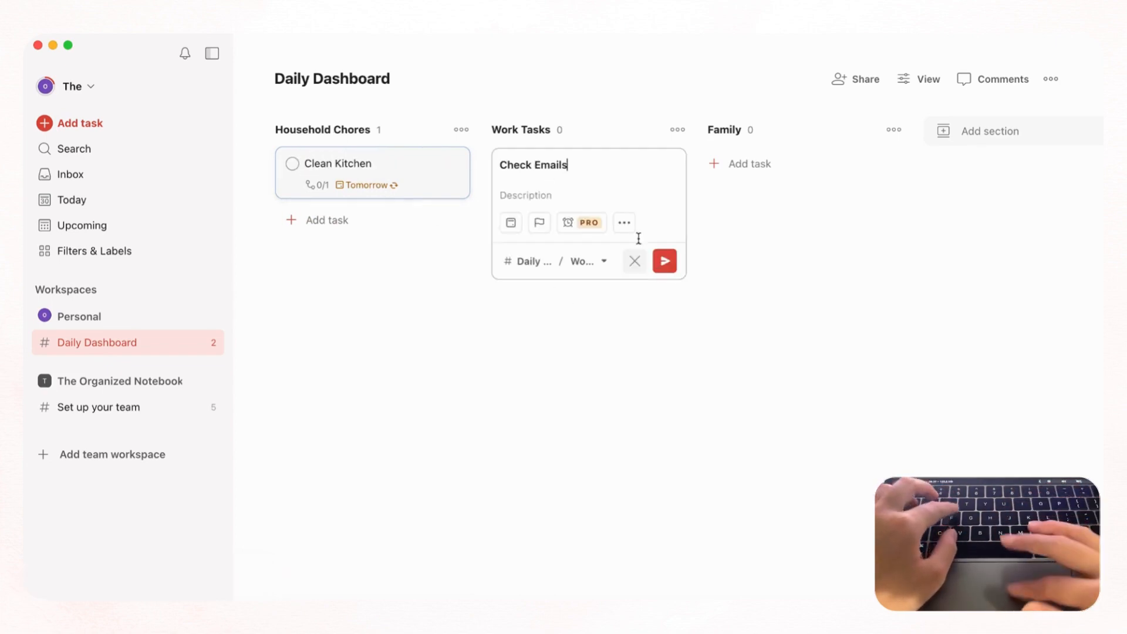
{"action": "left_click", "coordinate": [664, 262]}
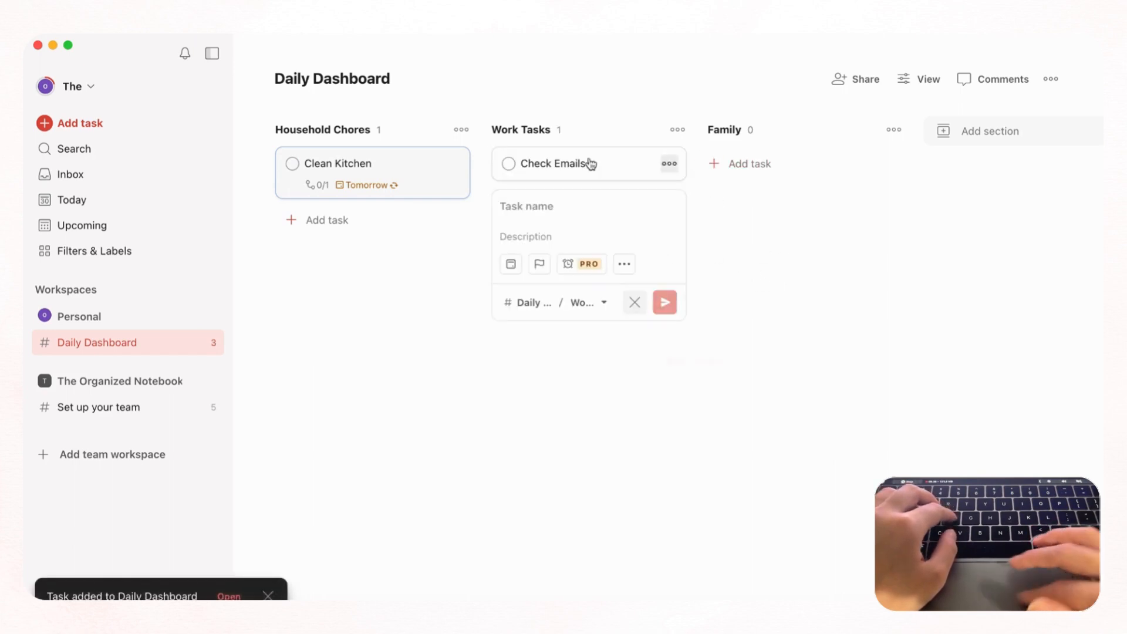
{"action": "left_click", "coordinate": [508, 163]}
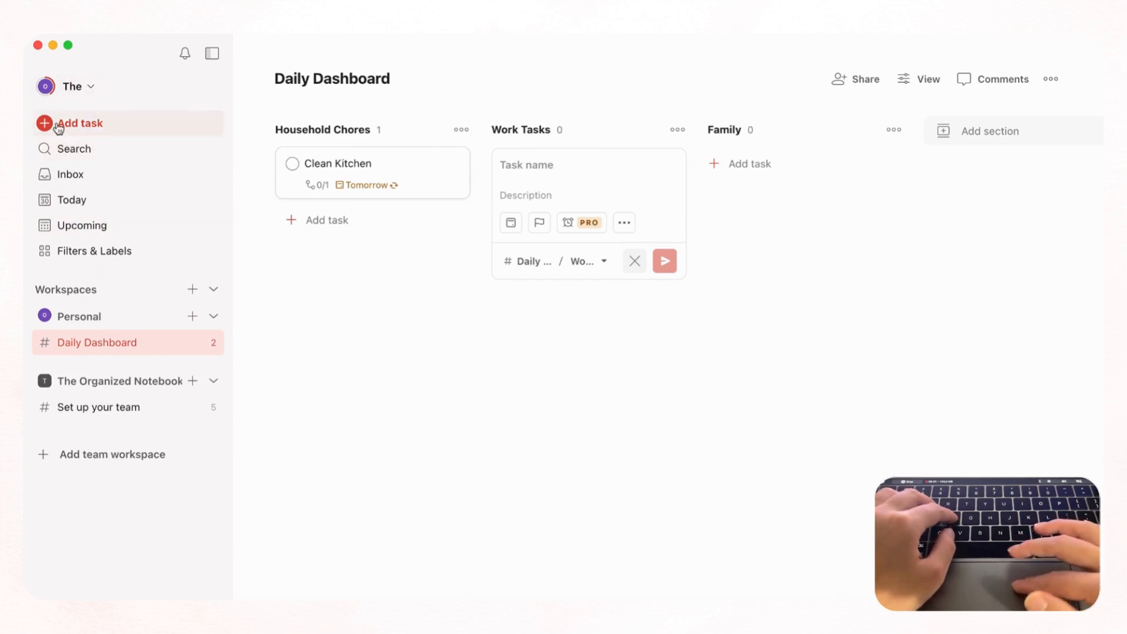
{"action": "left_click", "coordinate": [121, 131]}
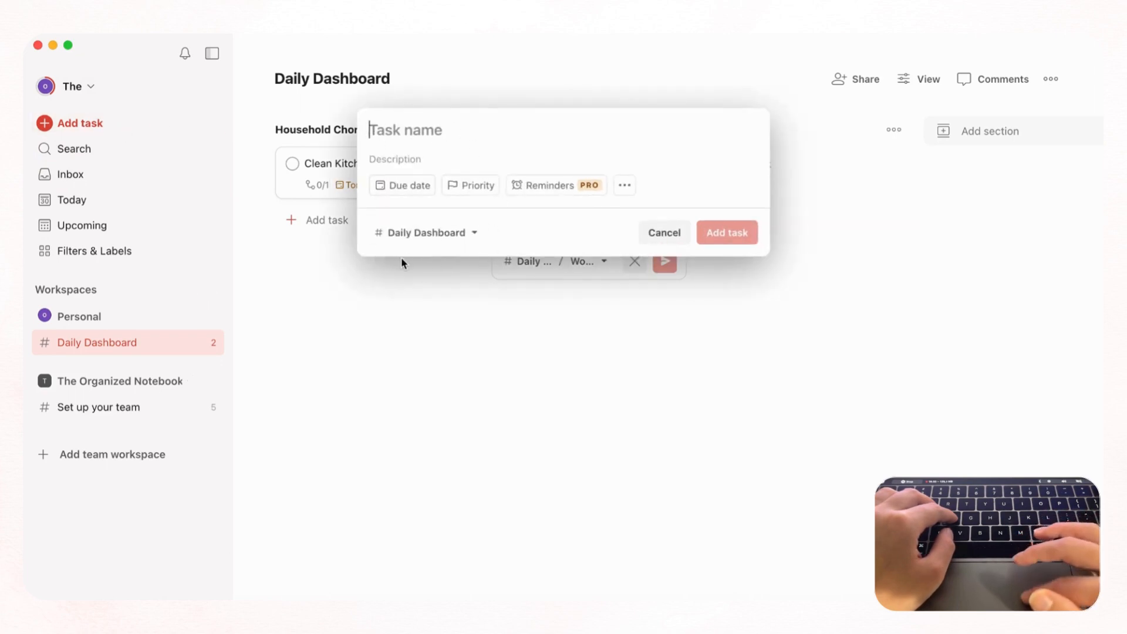
{"action": "left_click", "coordinate": [477, 234]}
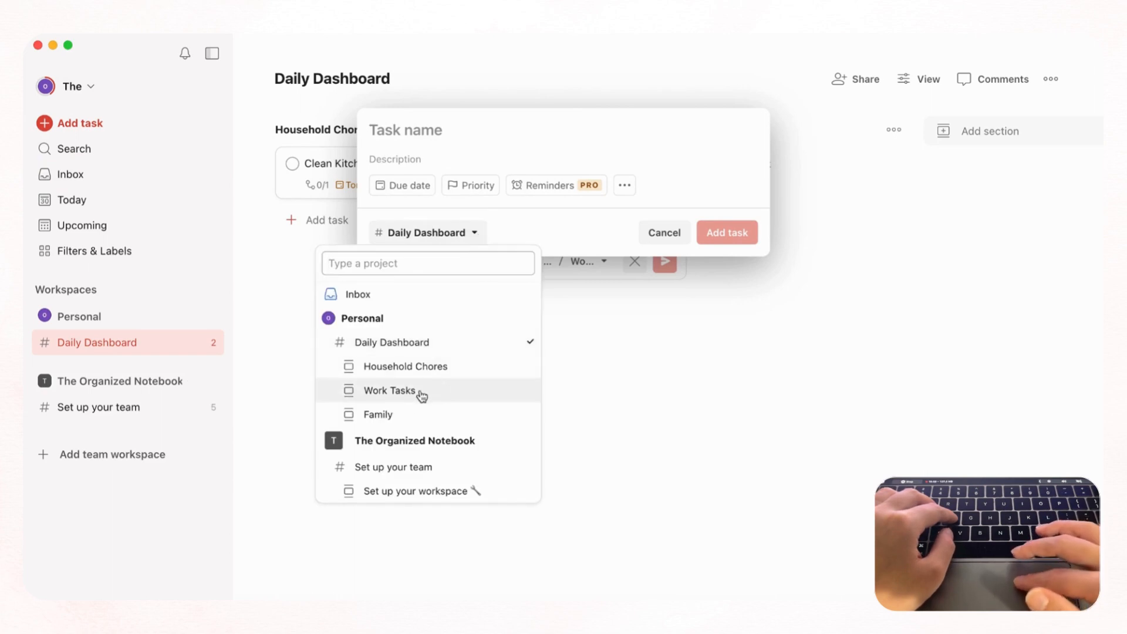
{"action": "left_click", "coordinate": [429, 298]}
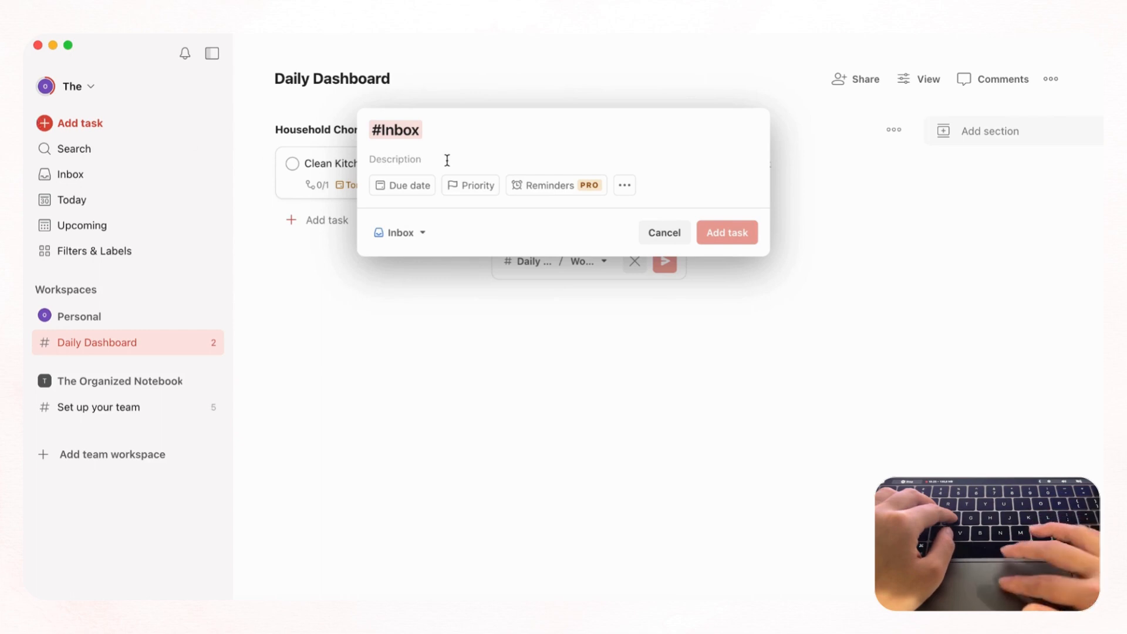
{"action": "key", "text": "Escape"}
Look through the Inbox, Today and Upcoming views
{"action": "left_click", "coordinate": [73, 183]}
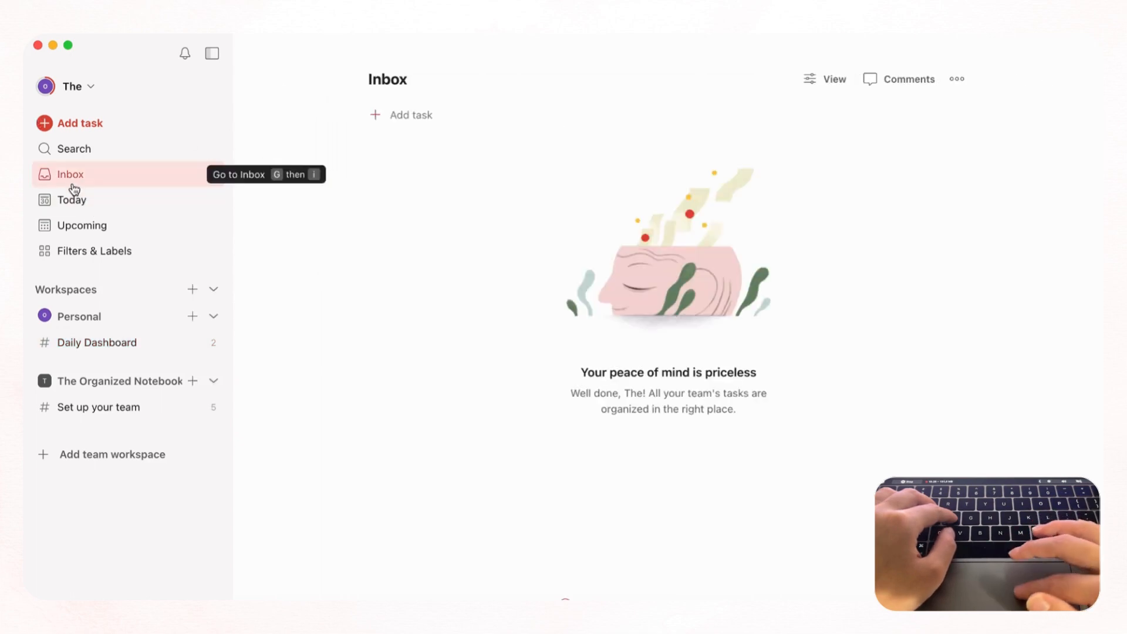
{"action": "left_click", "coordinate": [109, 207]}
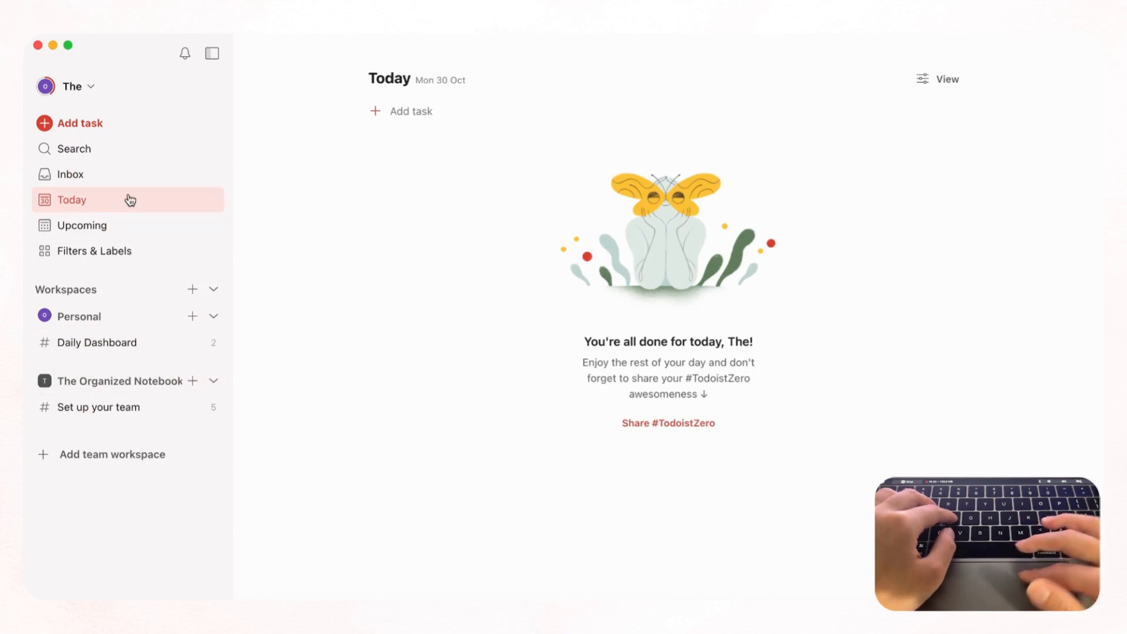
{"action": "left_click", "coordinate": [106, 232]}
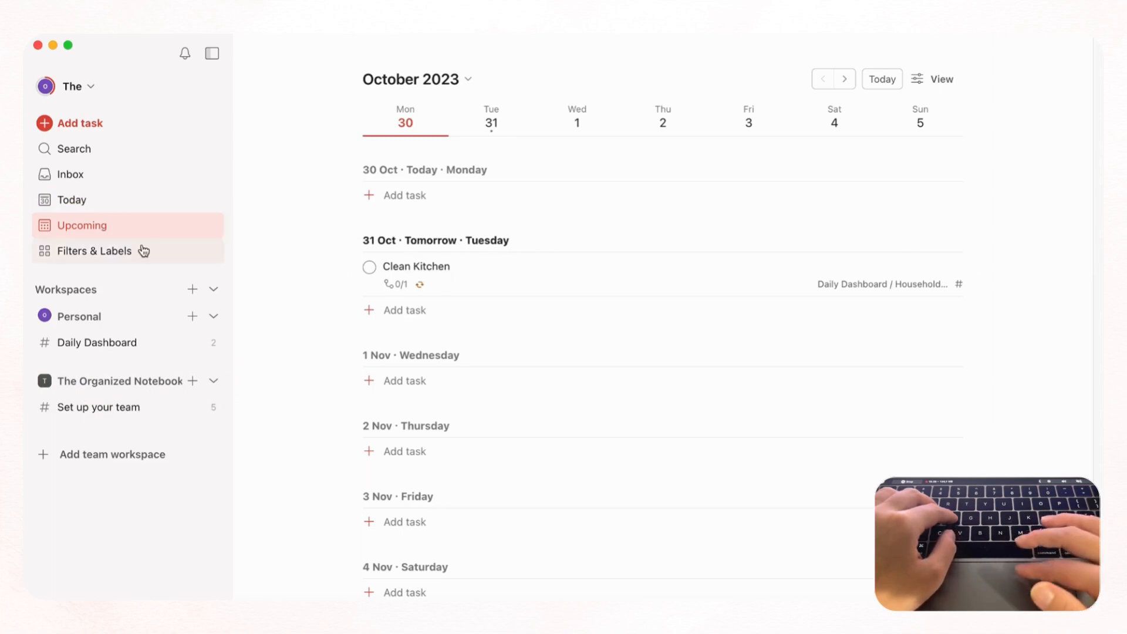
Add the "priority 1" filter to the favorites and open it from there
{"action": "left_click", "coordinate": [103, 259]}
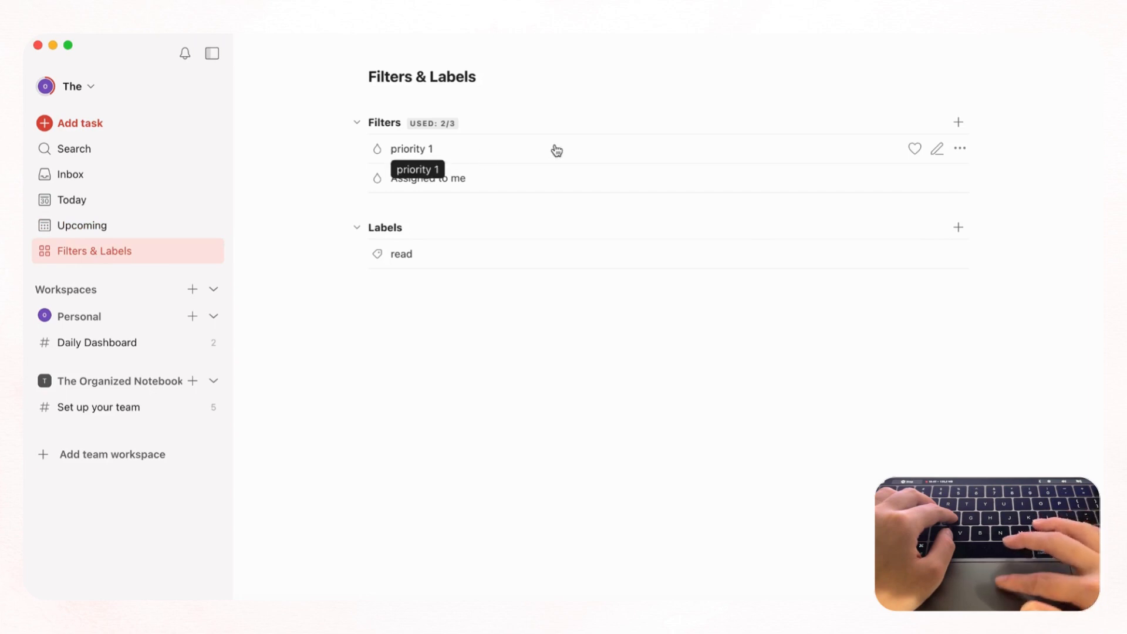
{"action": "left_click", "coordinate": [915, 148]}
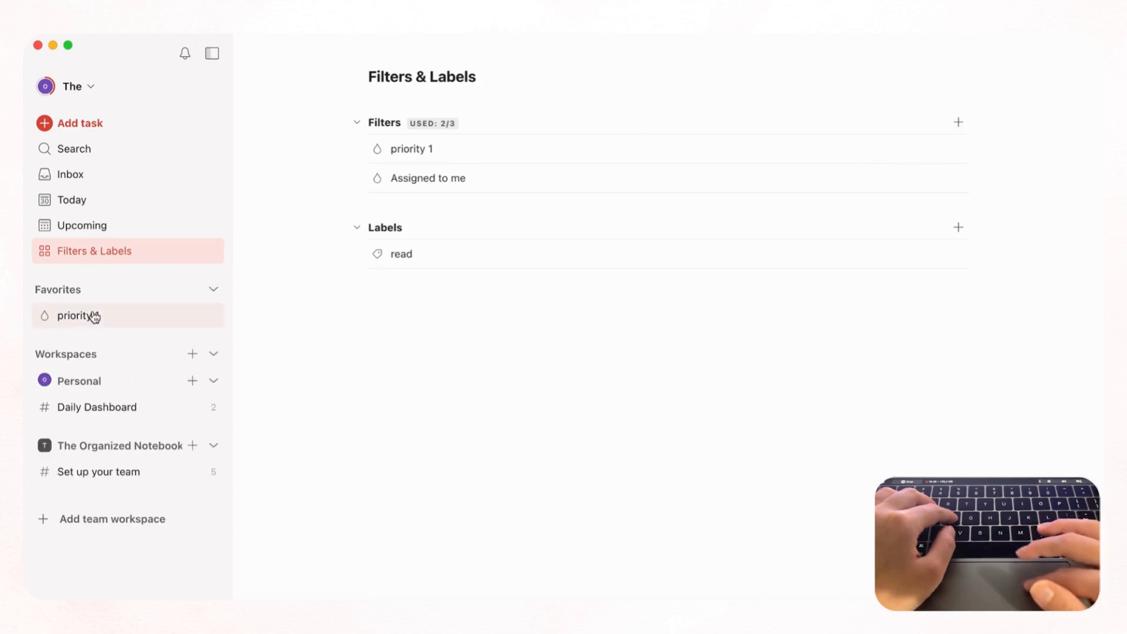
{"action": "left_click", "coordinate": [113, 321]}
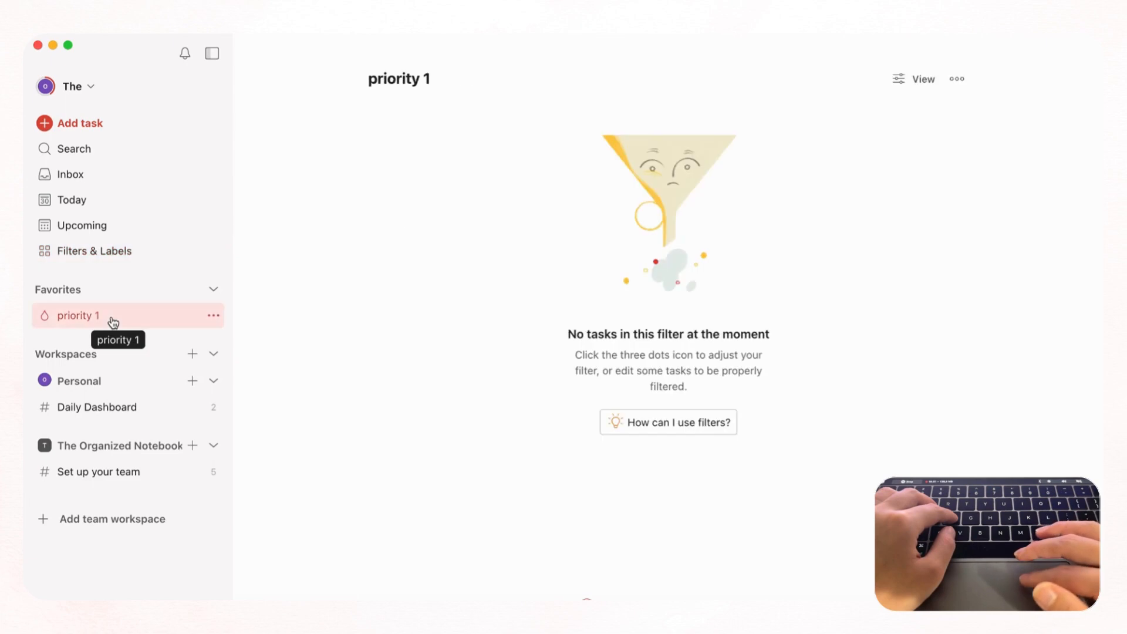
Set the Clean Kitchen task on the Daily Dashboard to priority P1, close its details and view the "priority 1" filter
{"action": "left_click", "coordinate": [114, 256]}
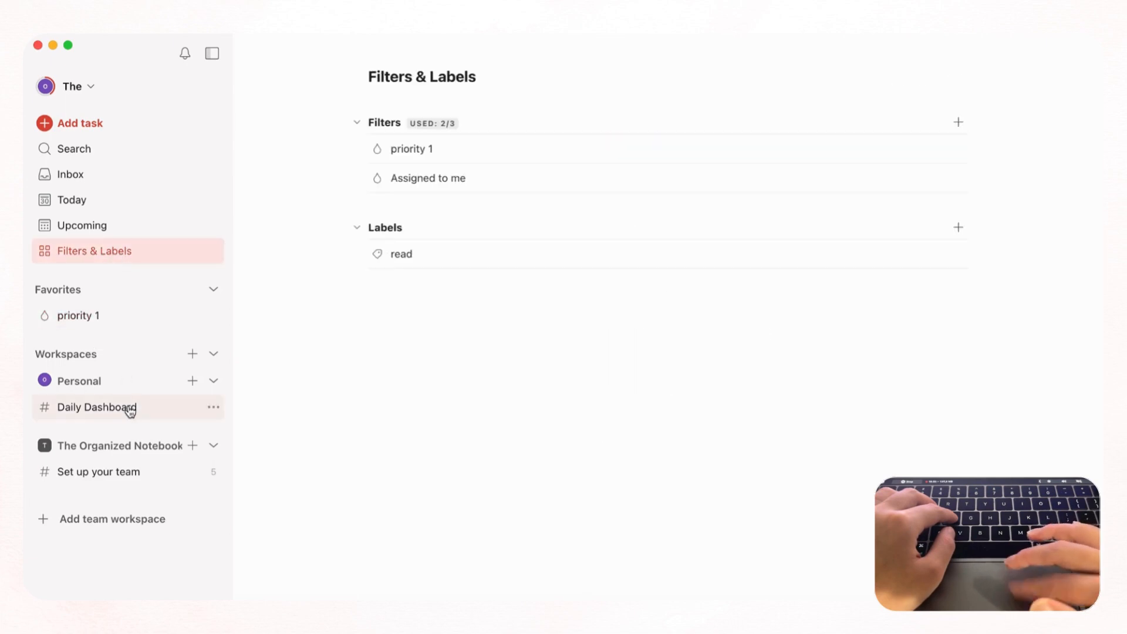
{"action": "left_click", "coordinate": [129, 407]}
{"action": "left_click", "coordinate": [417, 184]}
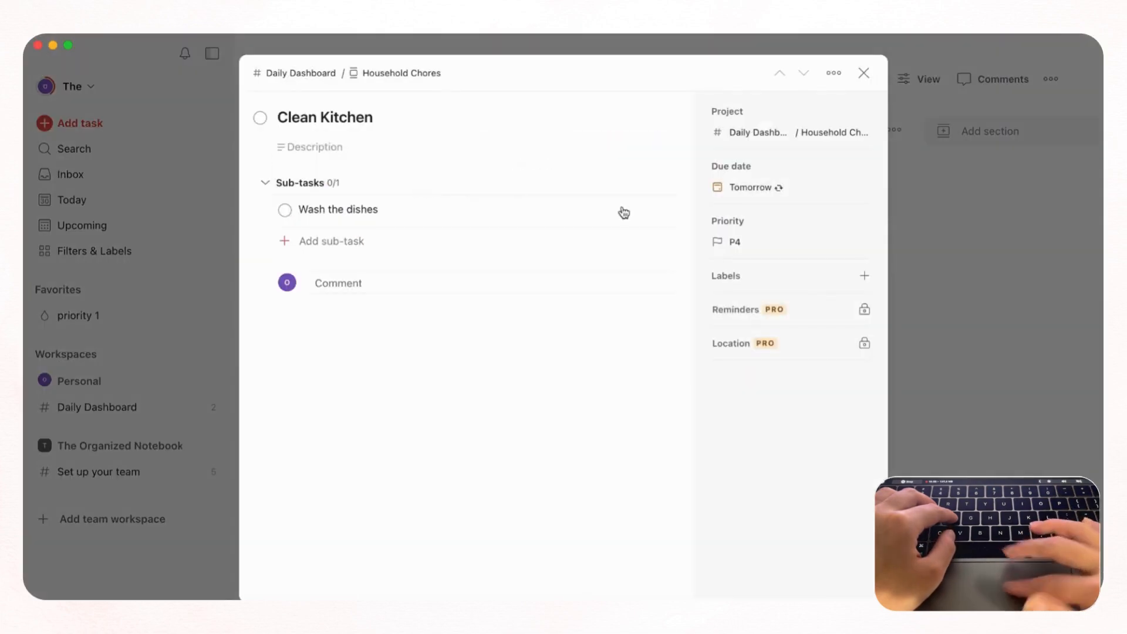
{"action": "left_click", "coordinate": [731, 243]}
{"action": "left_click", "coordinate": [774, 262]}
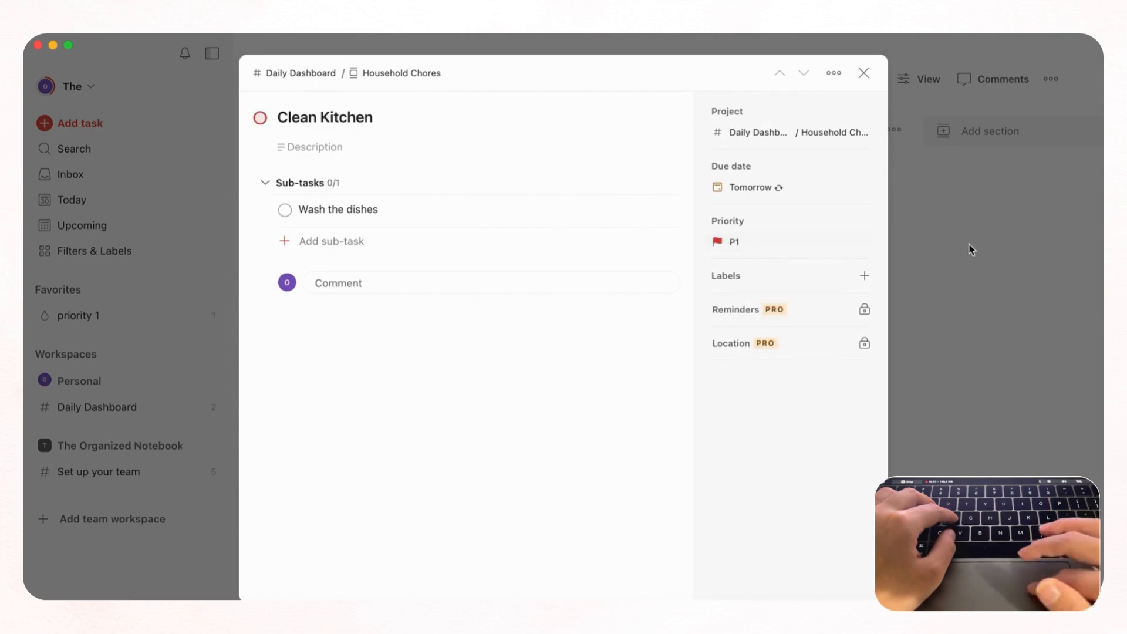
{"action": "left_click", "coordinate": [971, 250]}
{"action": "left_click", "coordinate": [94, 320]}
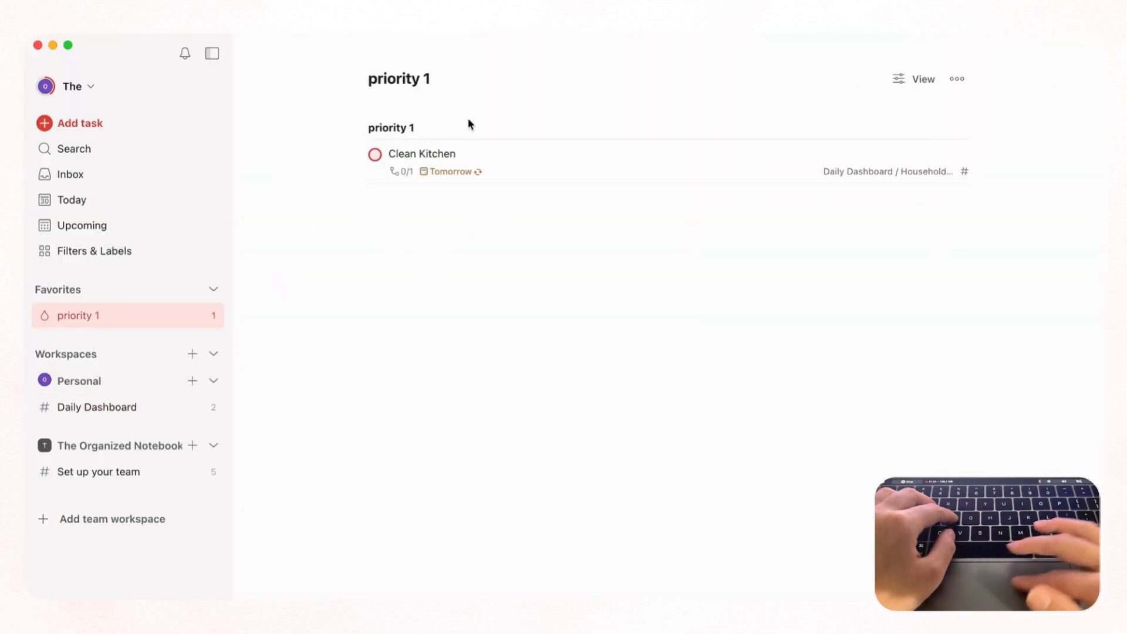
Create a filter named "Due Today" with the query "due today"
{"action": "left_click", "coordinate": [114, 252]}
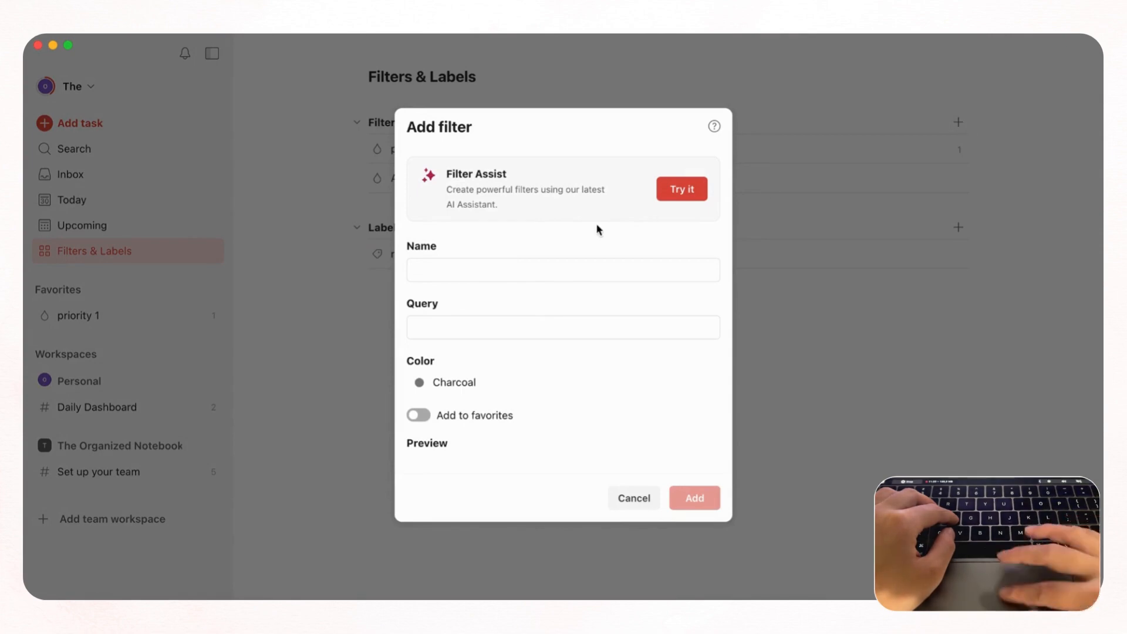
{"action": "left_click", "coordinate": [485, 272]}
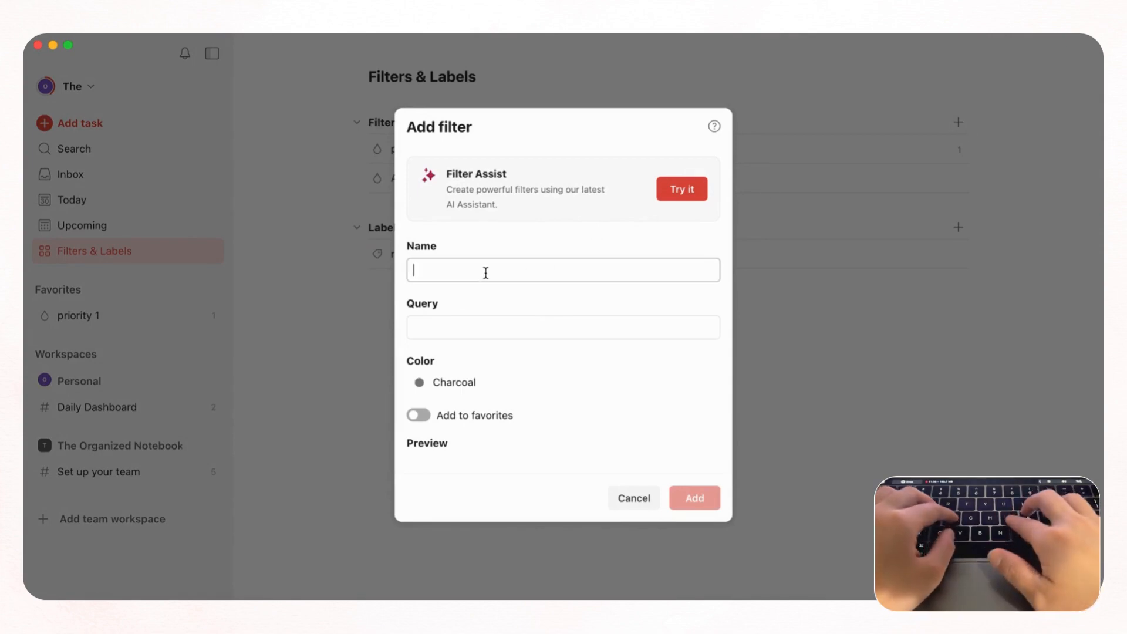
{"action": "type", "text": "Due Today"}
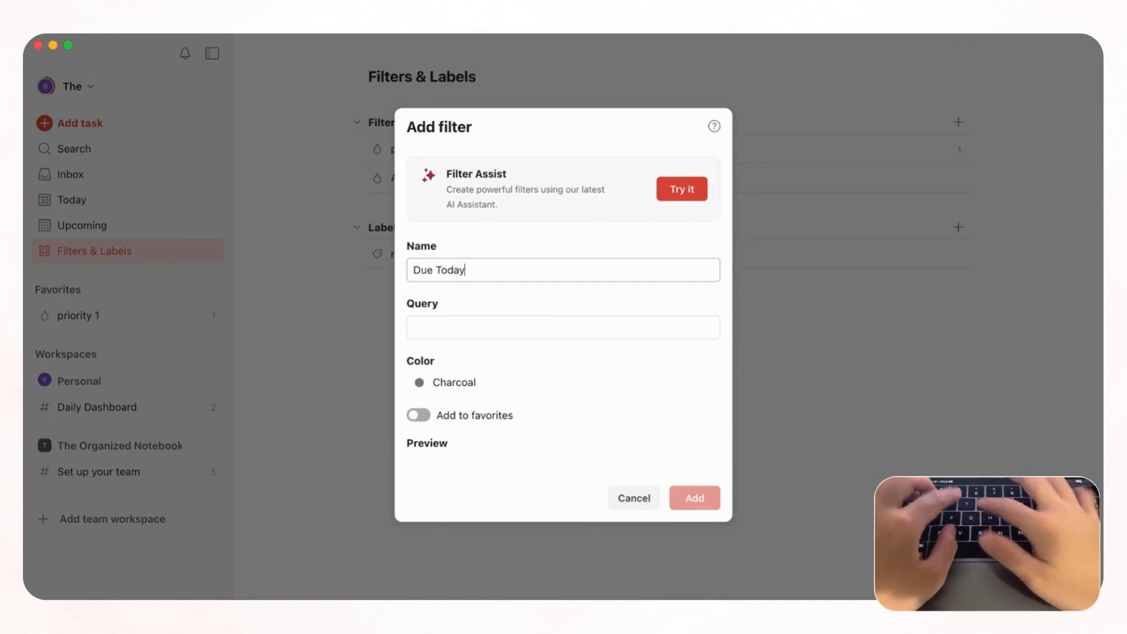
{"action": "left_click", "coordinate": [457, 327]}
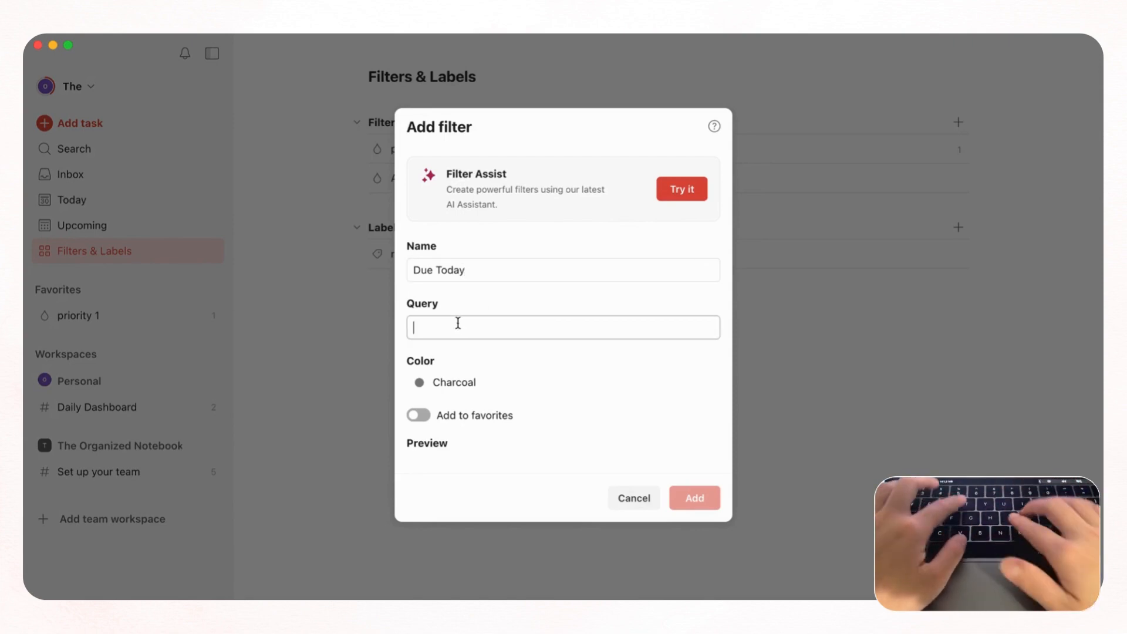
{"action": "type", "text": "due today"}
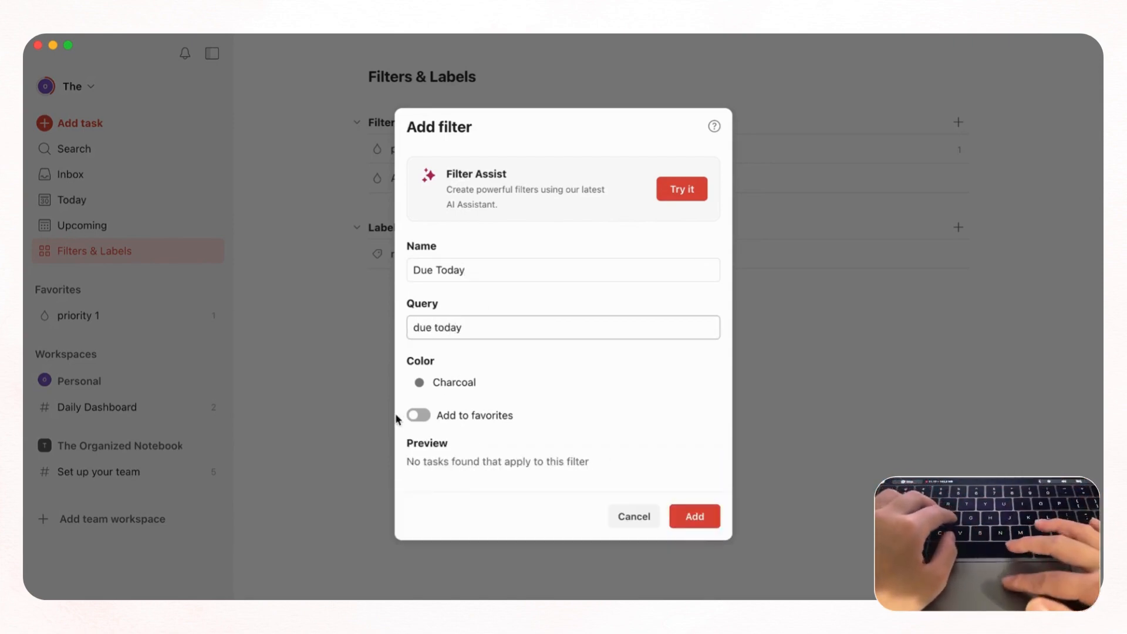
{"action": "left_click", "coordinate": [692, 516]}
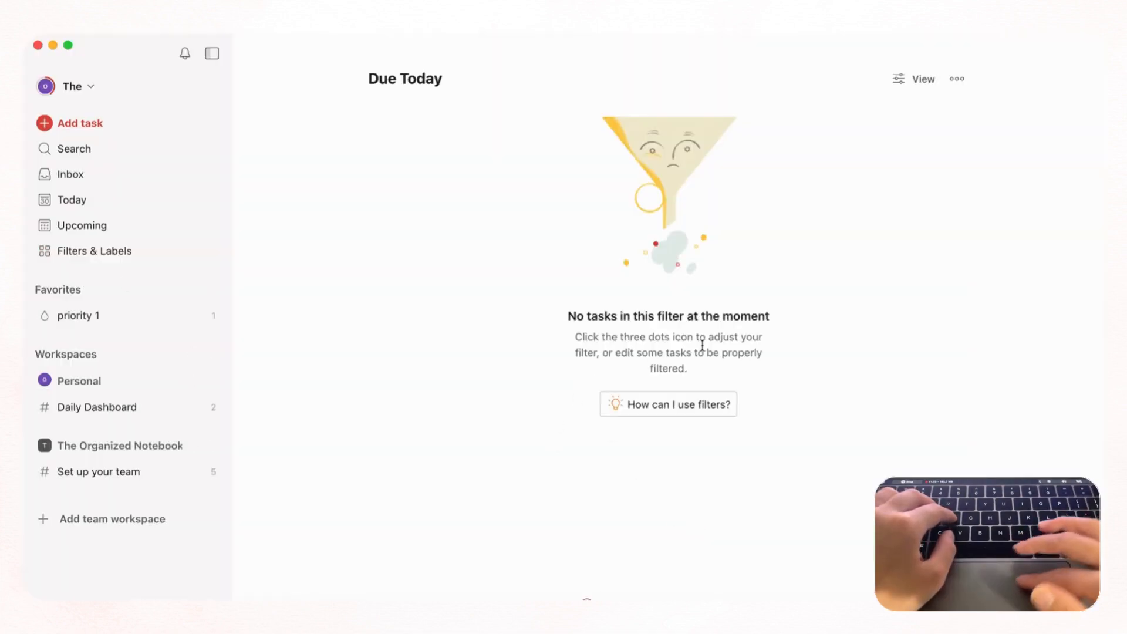
Add a task named "Check Email" due today to the Daily Dashboard's Work Tasks section and view it in the Due Today filter
{"action": "left_click", "coordinate": [93, 407]}
{"action": "left_click", "coordinate": [533, 163]}
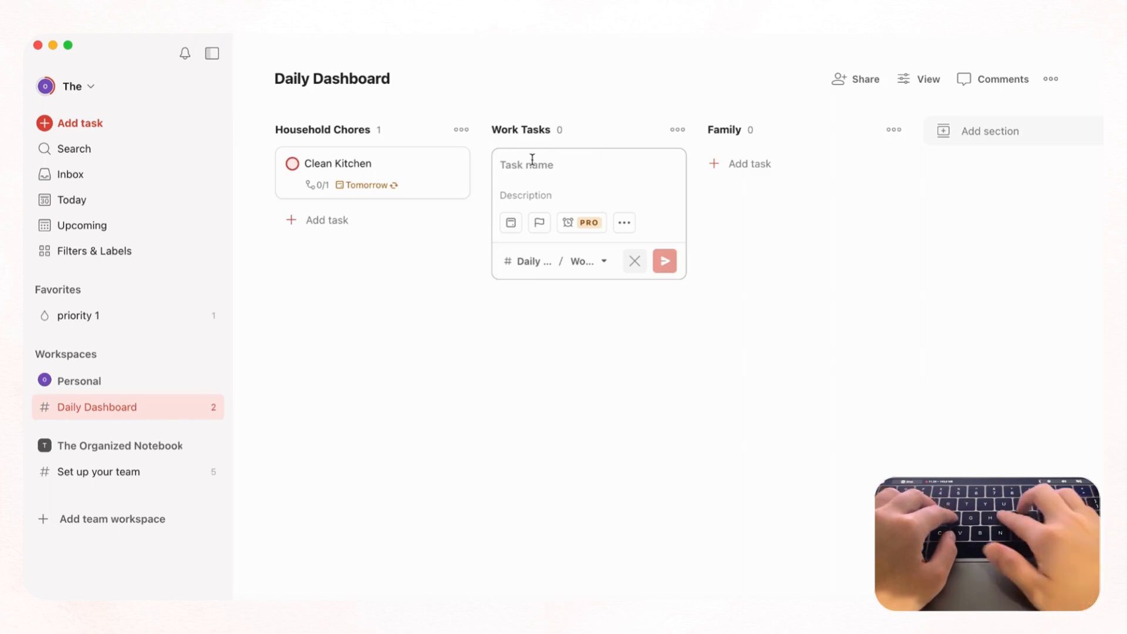
{"action": "type", "text": "Check Email"}
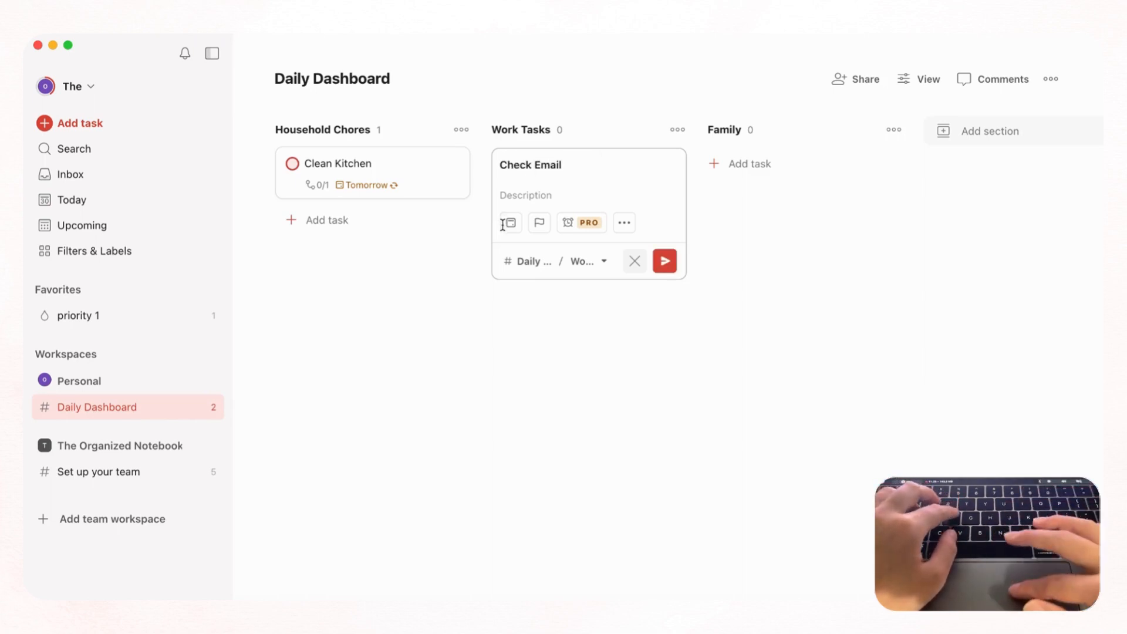
{"action": "left_click", "coordinate": [511, 223]}
{"action": "left_click", "coordinate": [554, 283]}
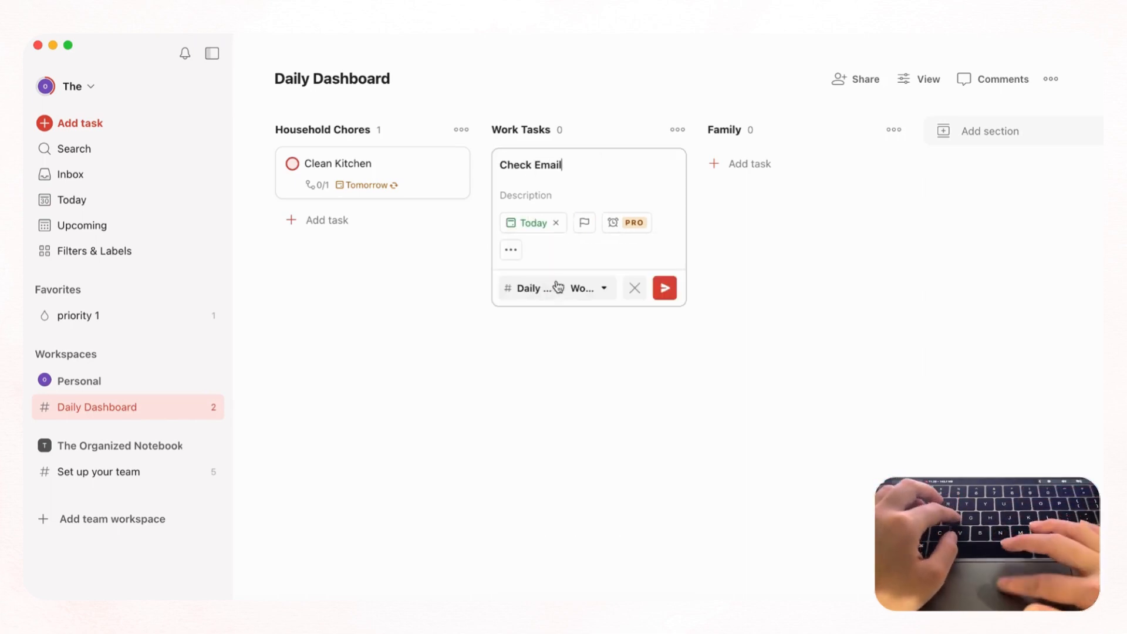
{"action": "left_click", "coordinate": [663, 287]}
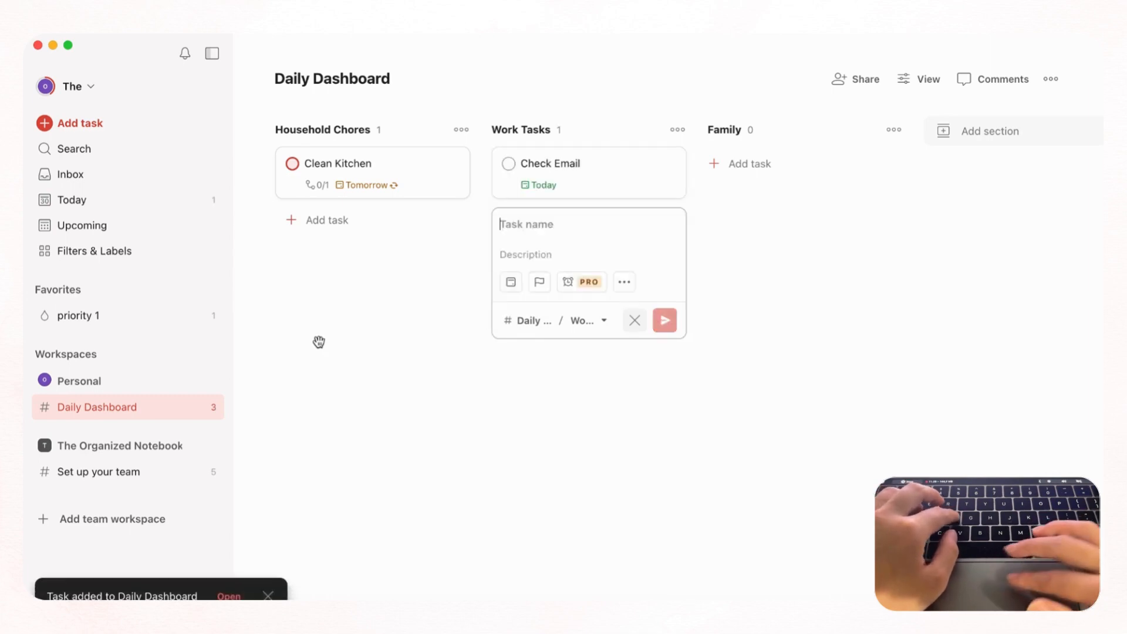
{"action": "left_click", "coordinate": [365, 338]}
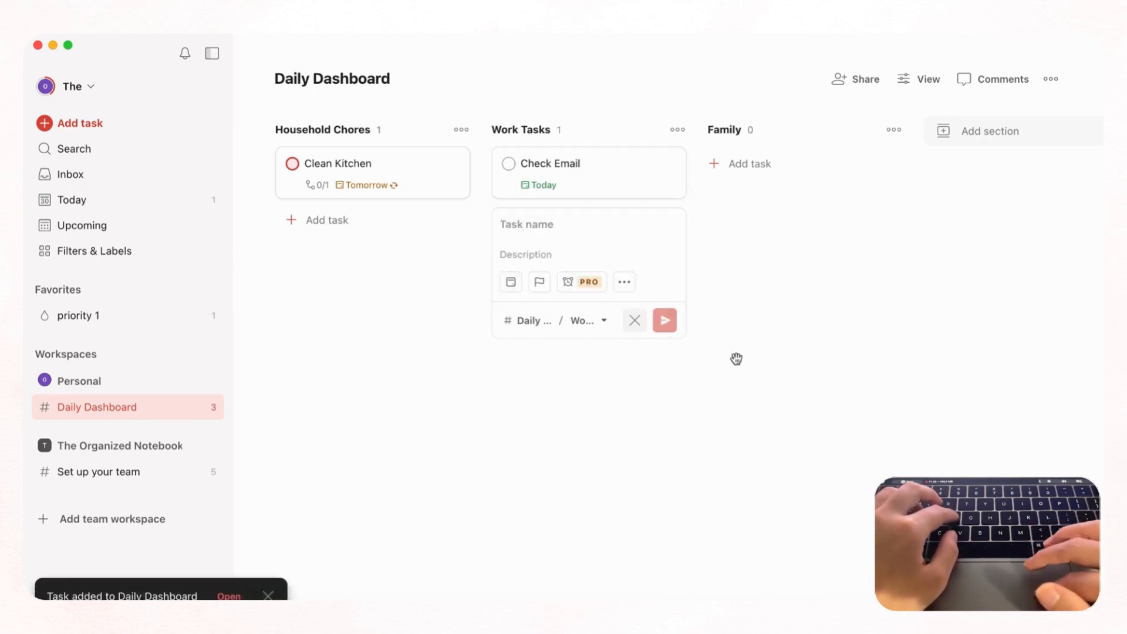
{"action": "left_click", "coordinate": [92, 252]}
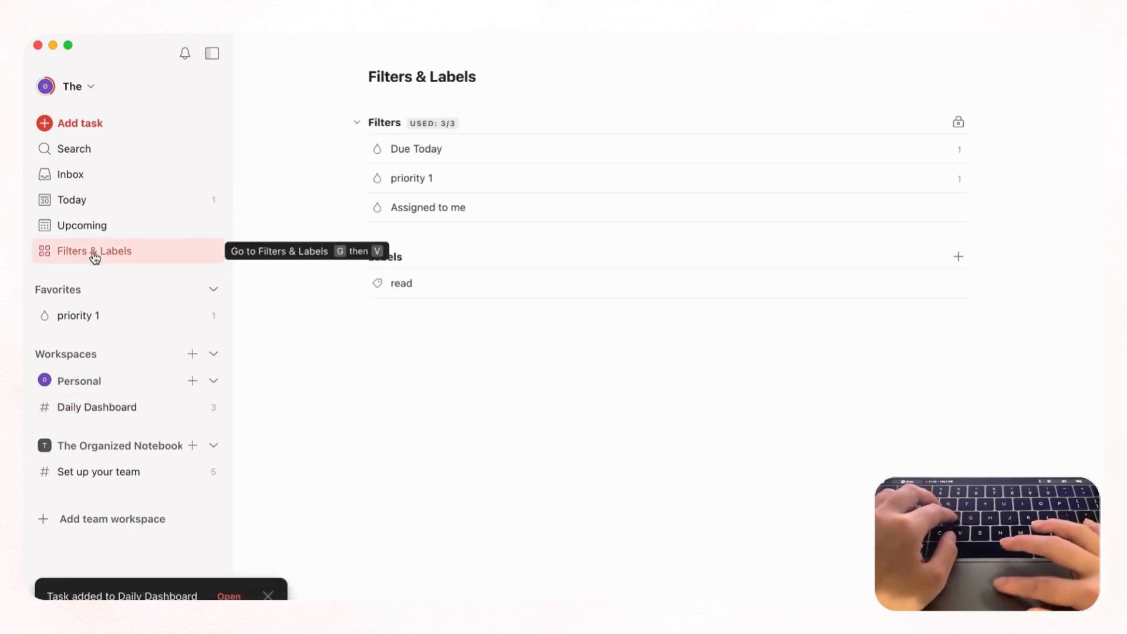
{"action": "left_click", "coordinate": [491, 153]}
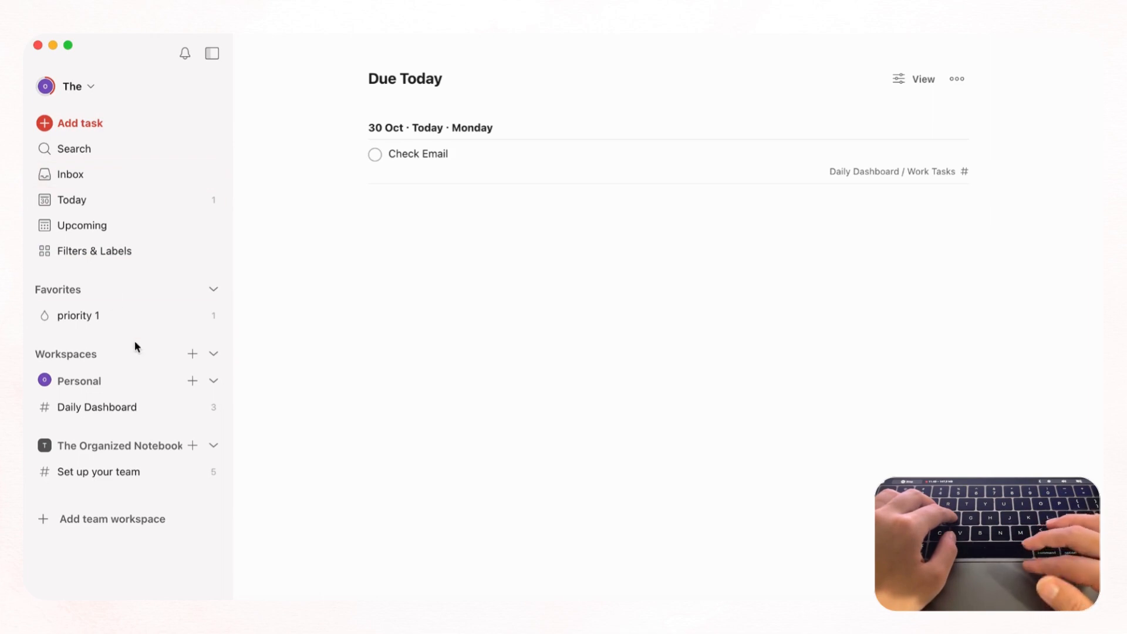
View the Daily Dashboard project's calendar feed options, close them and open its options for emailing tasks to the project
{"action": "left_click", "coordinate": [124, 408]}
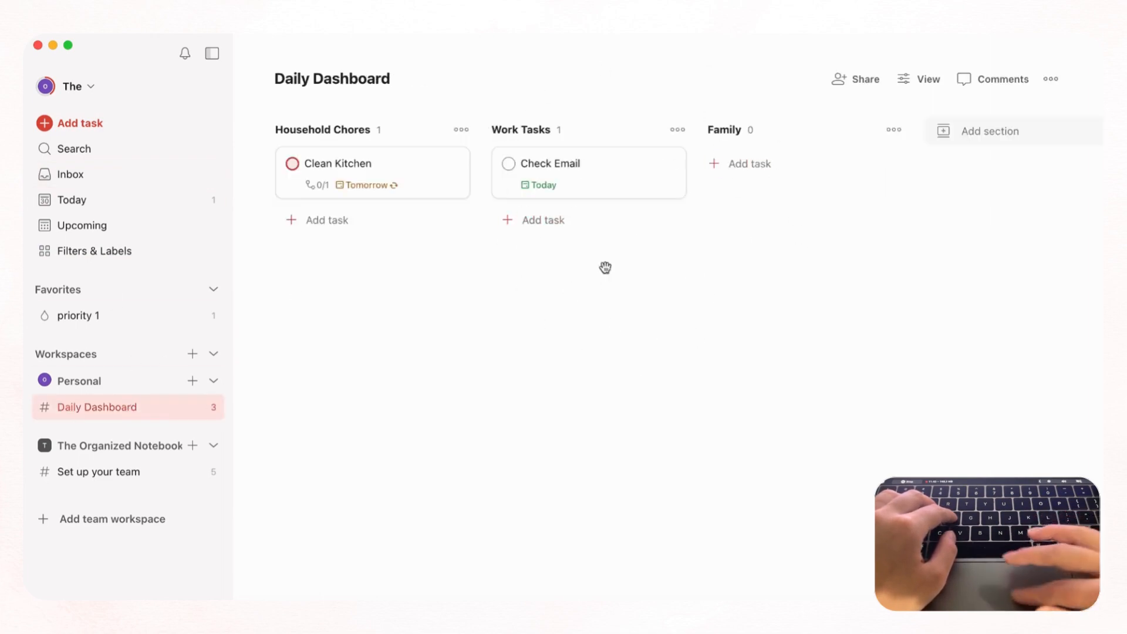
{"action": "left_click", "coordinate": [1050, 78]}
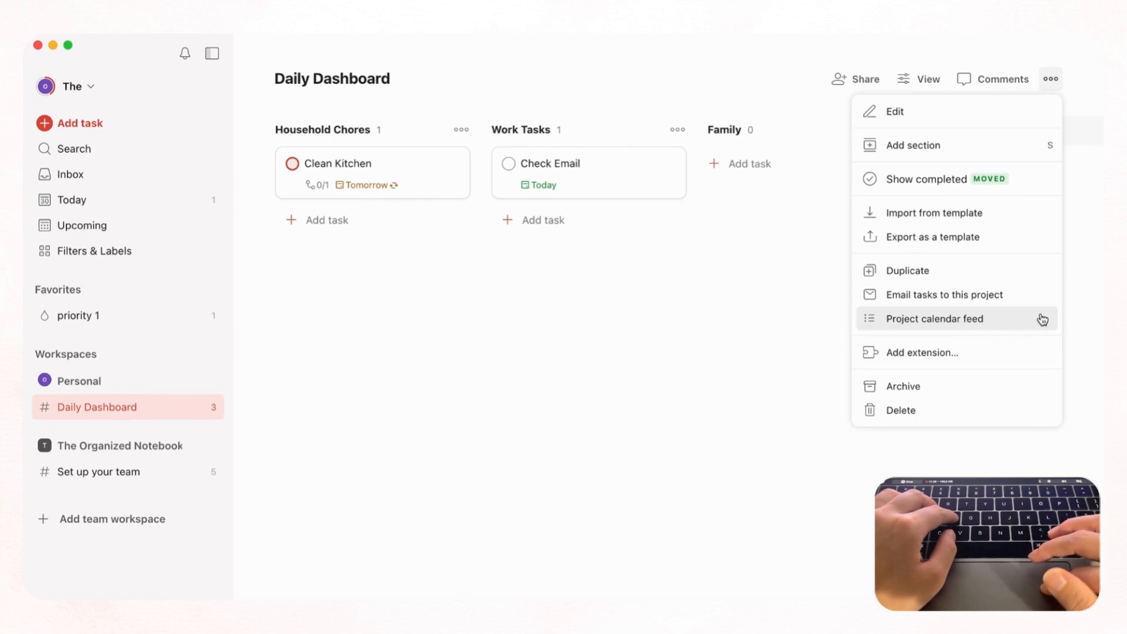
{"action": "left_click", "coordinate": [1019, 319]}
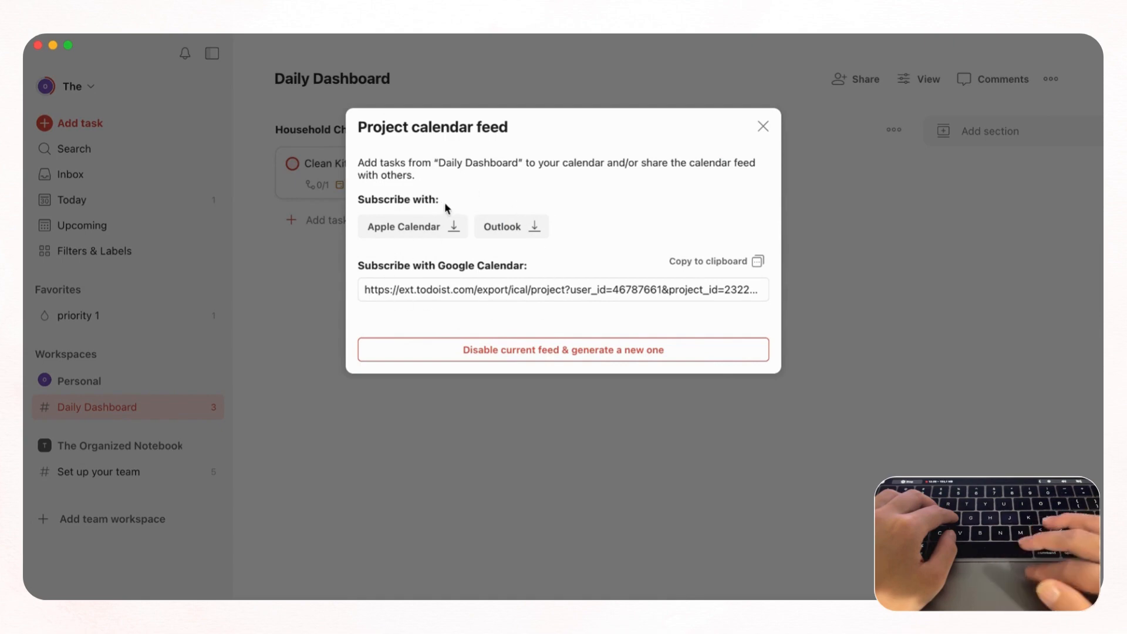
{"action": "left_click", "coordinate": [763, 128]}
{"action": "left_click", "coordinate": [1050, 78]}
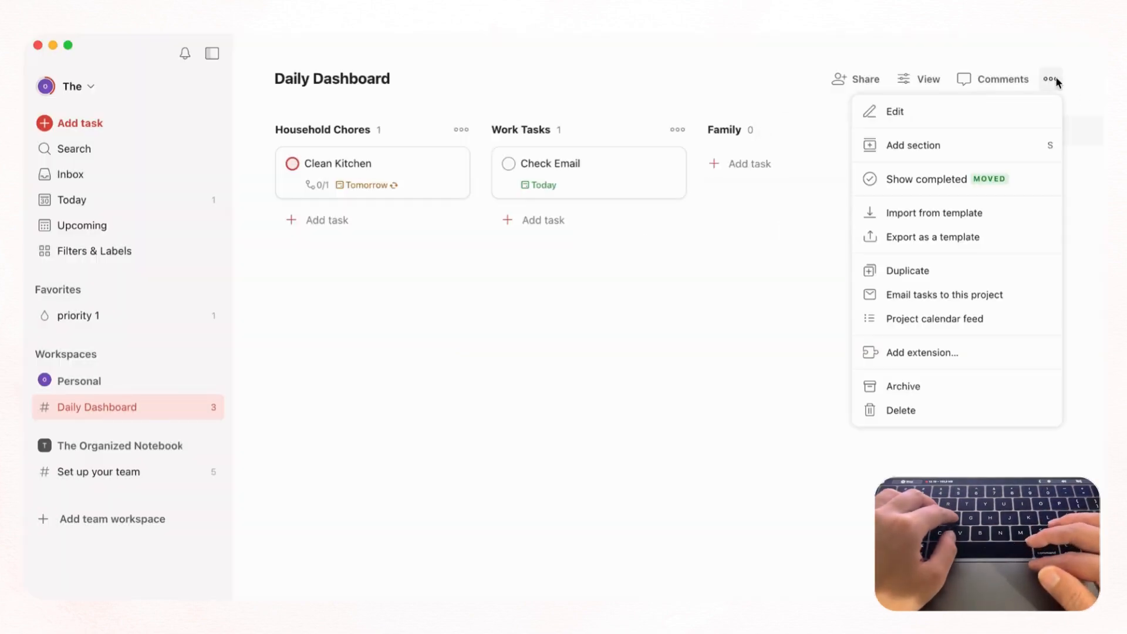
{"action": "left_click", "coordinate": [1007, 297]}
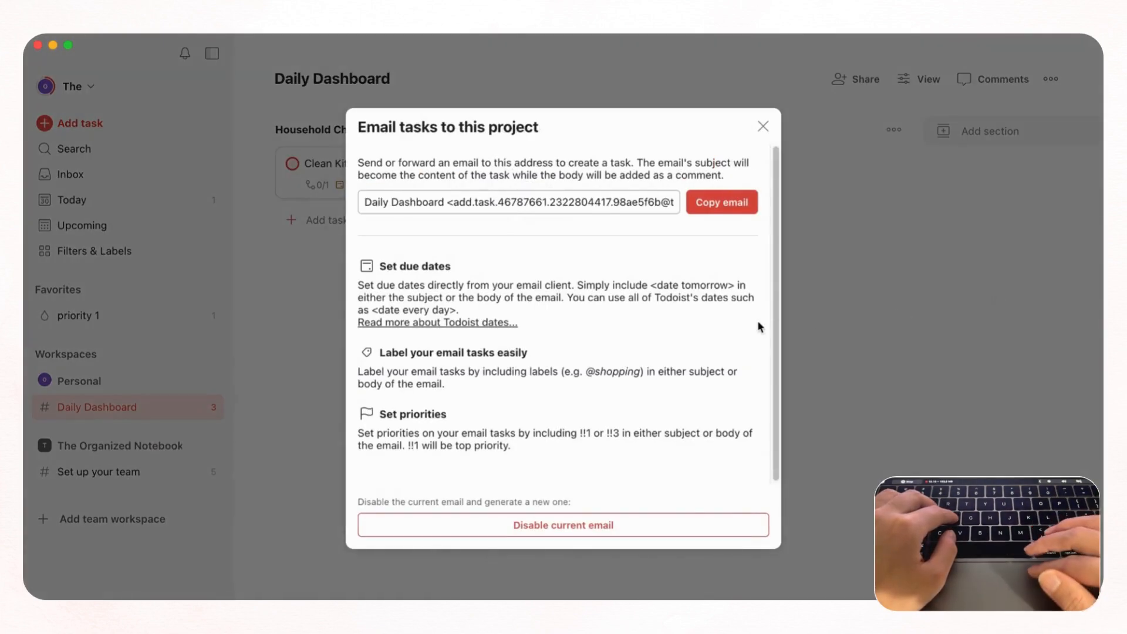